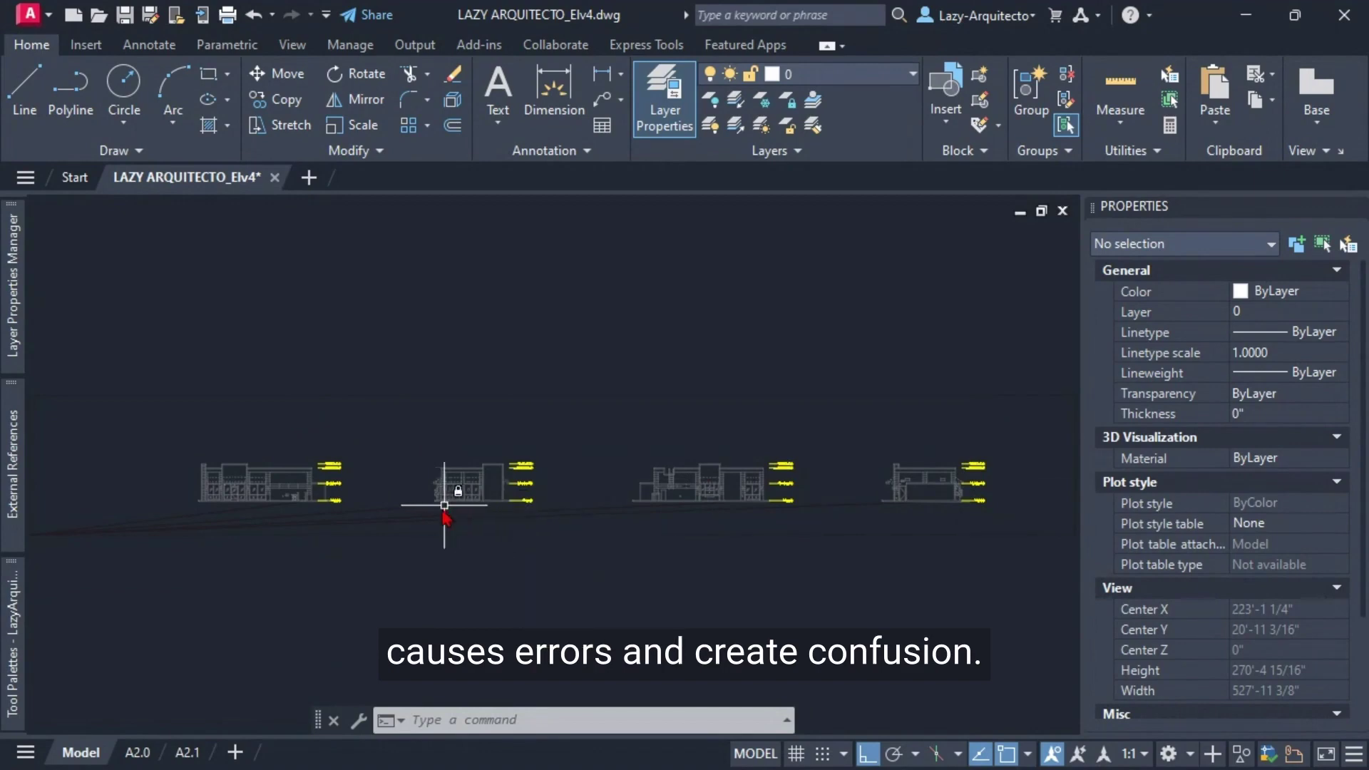
# - Zoom in on the first elevation's ELEV +8'-7" BOTT of CANOPY level tag
pyautogui.scroll(6, 347, 548)
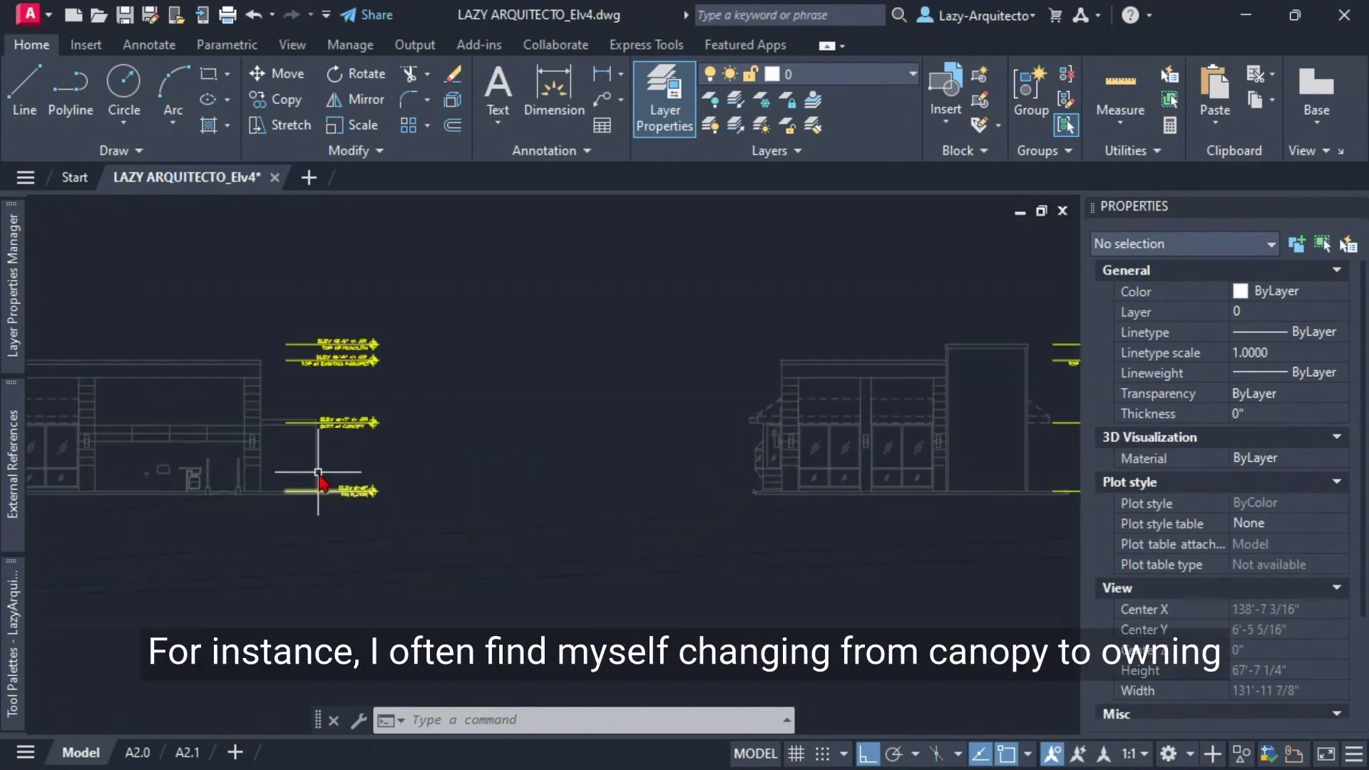
pyautogui.scroll(3, 314, 433)
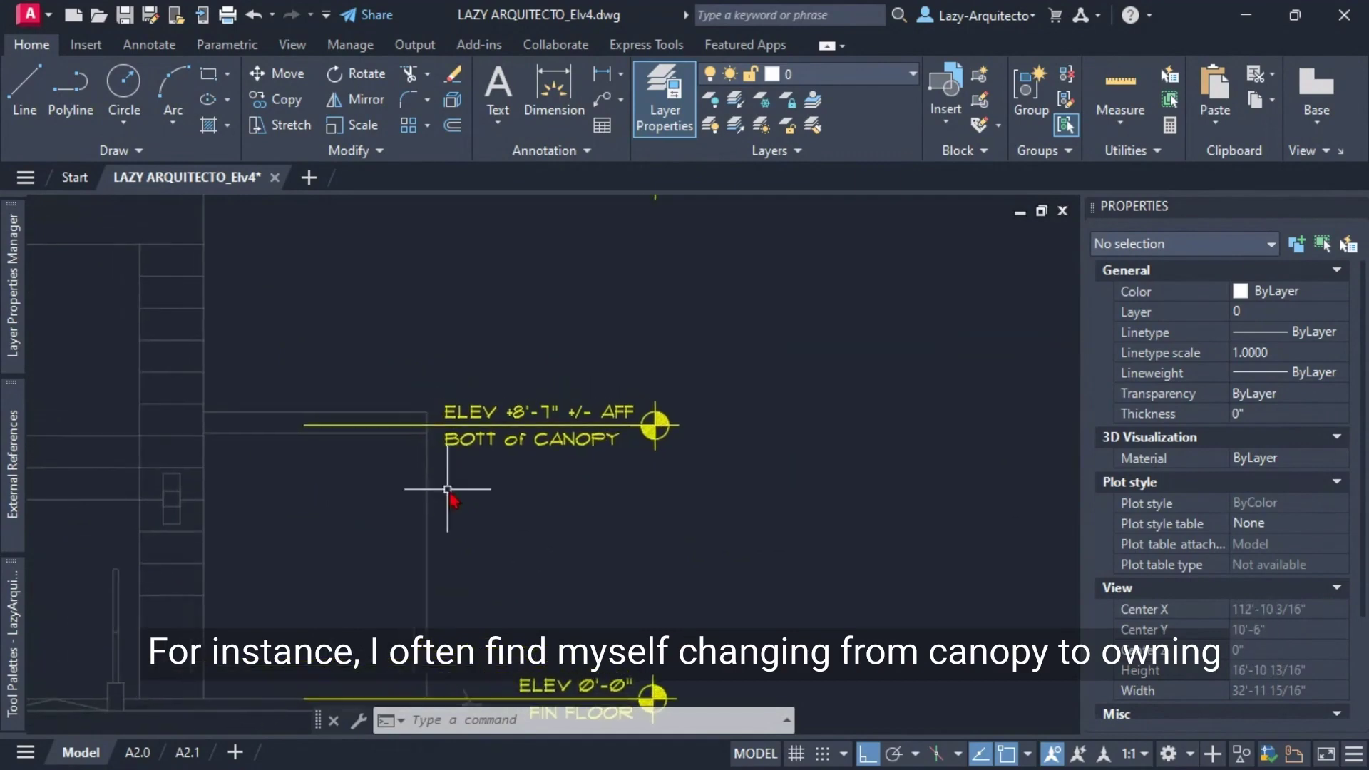
# - Edit the canopy tag's TEXT2 attribute so it reads 'BOTT of AWNING'
pyautogui.click(568, 438)
pyautogui.doubleClick(570, 448)
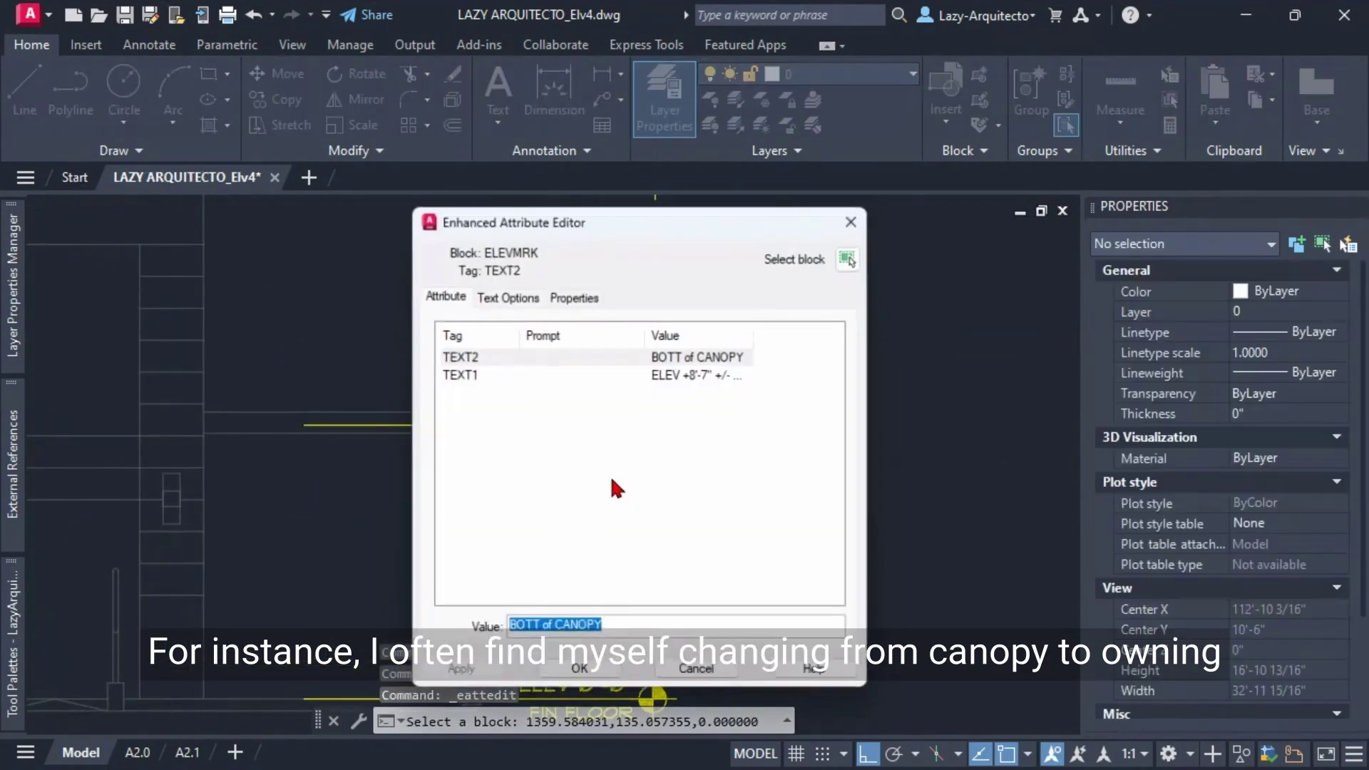
pyautogui.click(618, 630)
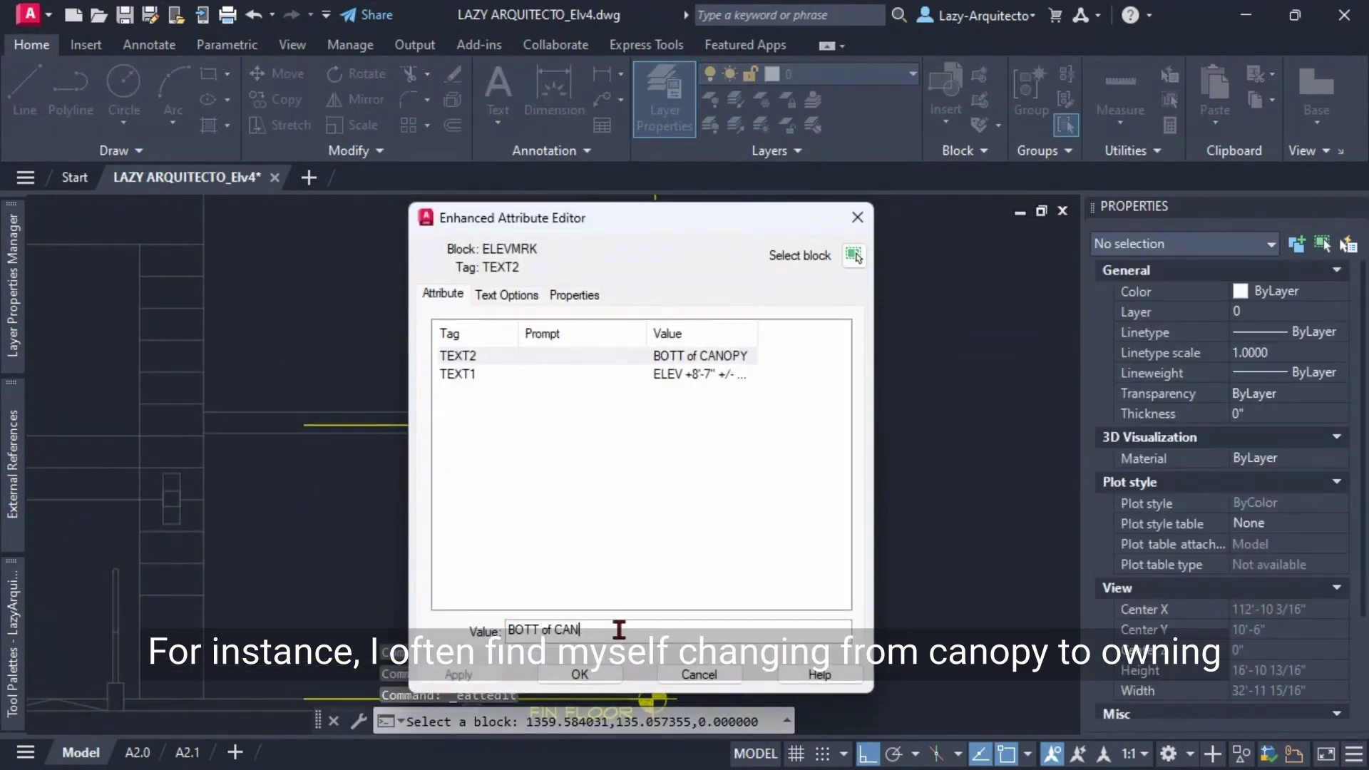
pyautogui.write('a')
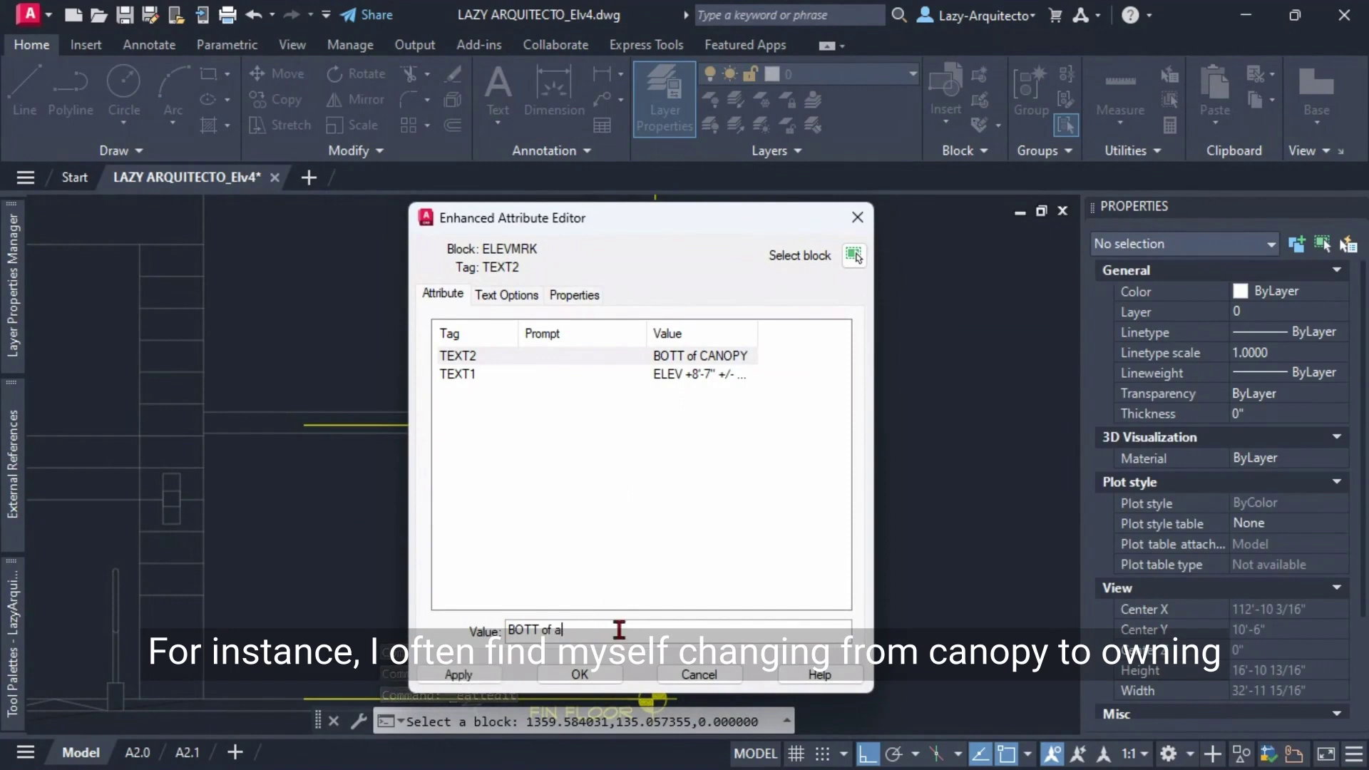
pyautogui.press('BackSpace')
pyautogui.write('AWNING')
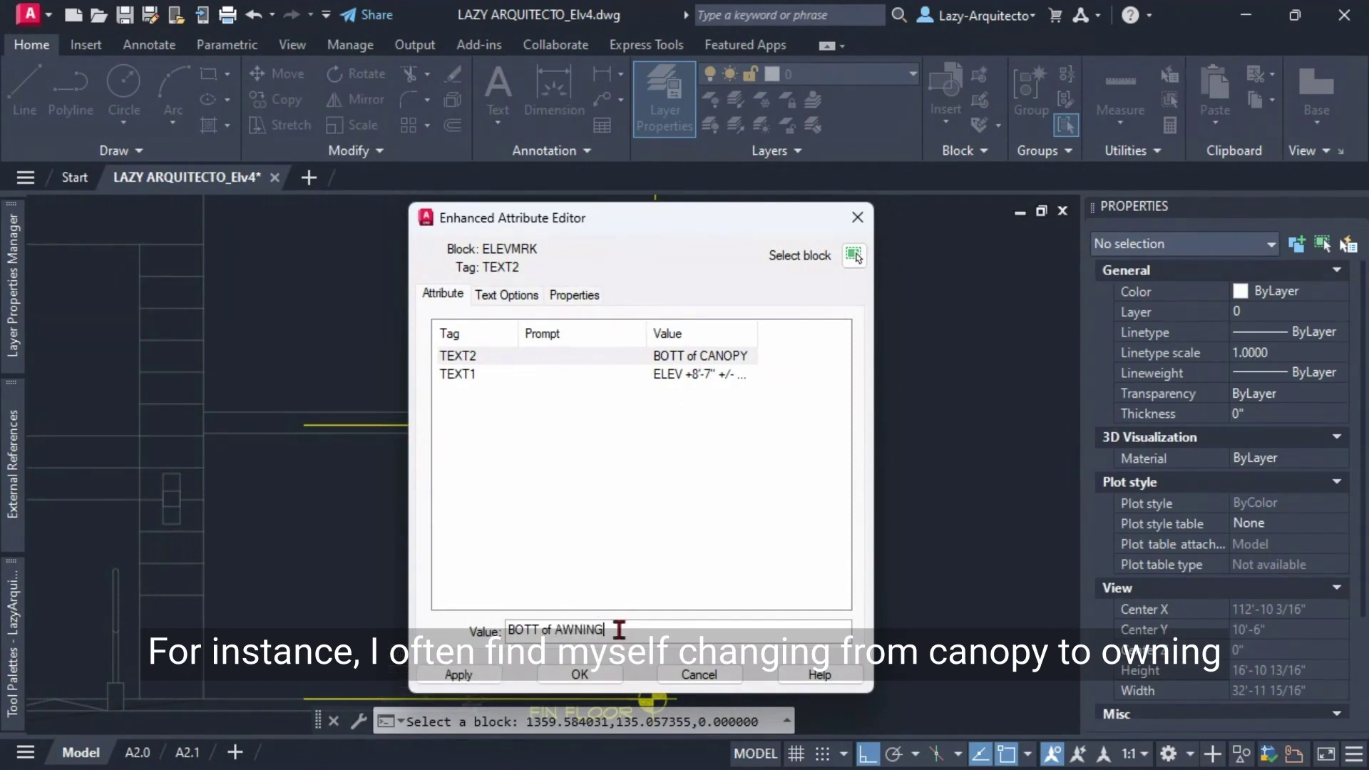
pyautogui.click(570, 674)
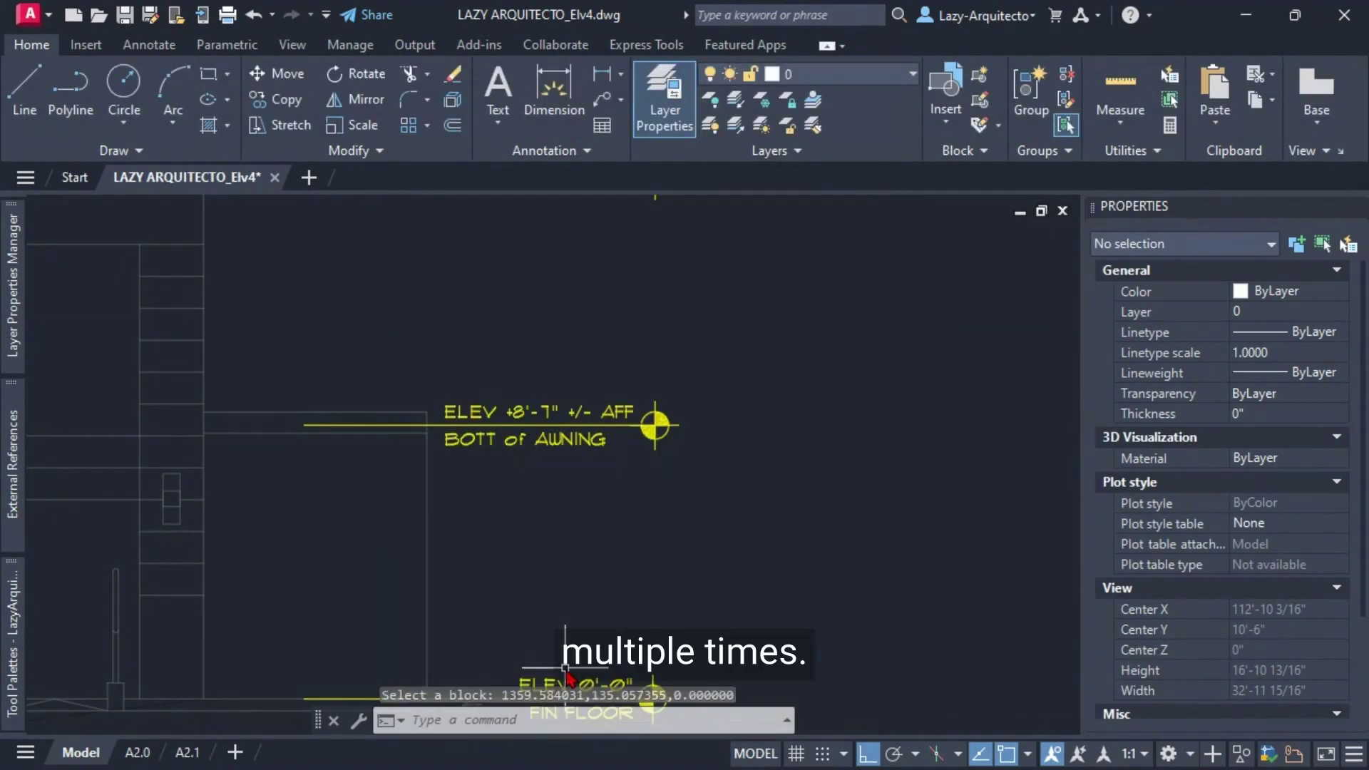
# - Zoom and pan across the four elevations to survey their level tags
pyautogui.scroll(-10, 566, 668)
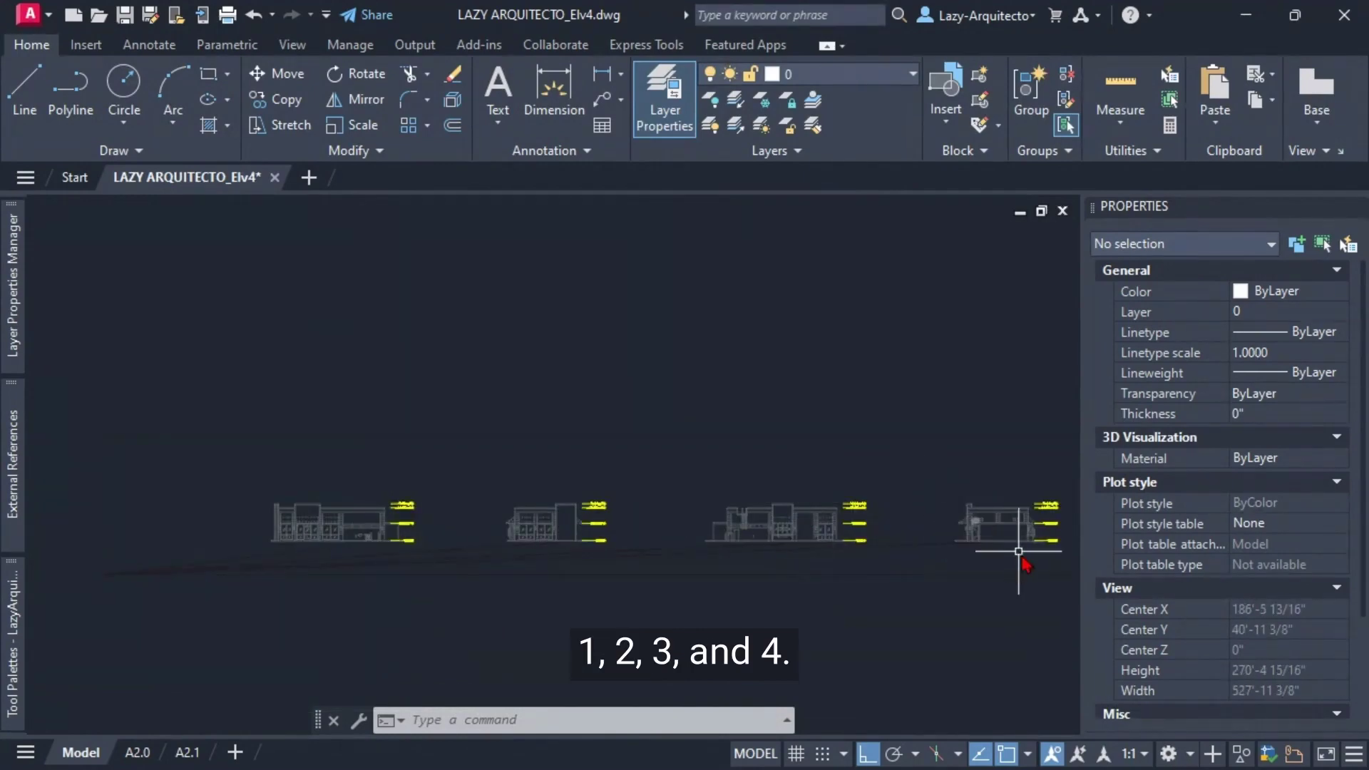
pyautogui.moveTo(1022, 558); pyautogui.dragTo(973, 551, button='middle')
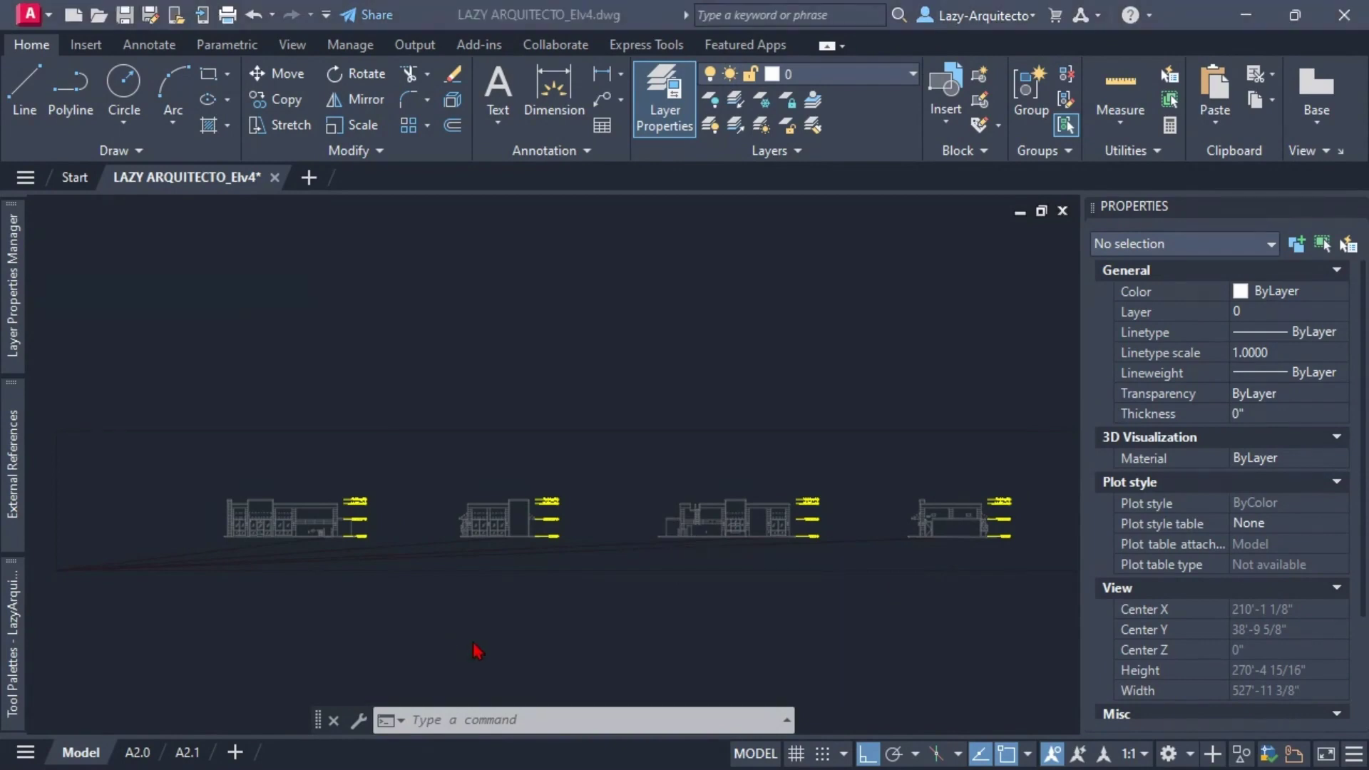
pyautogui.scroll(6, 361, 489)
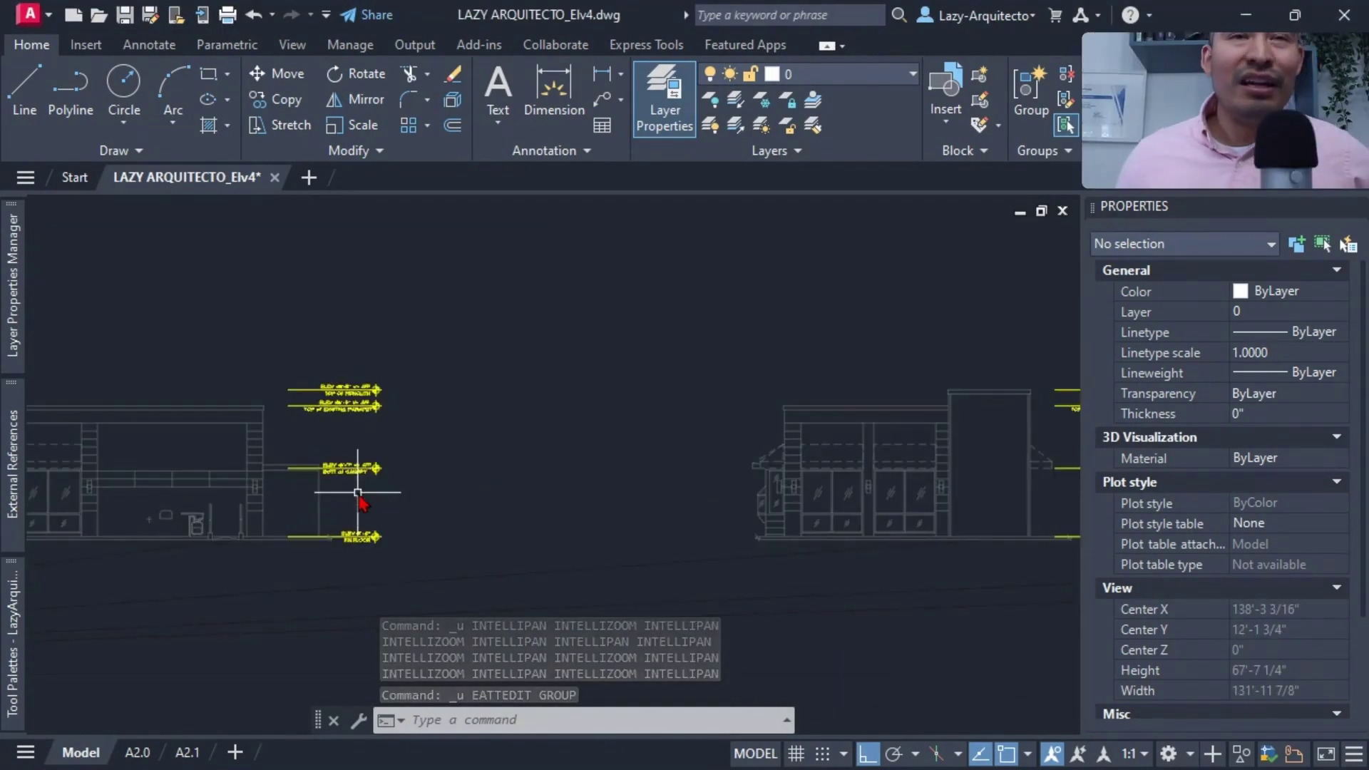
pyautogui.scroll(-3, 359, 492)
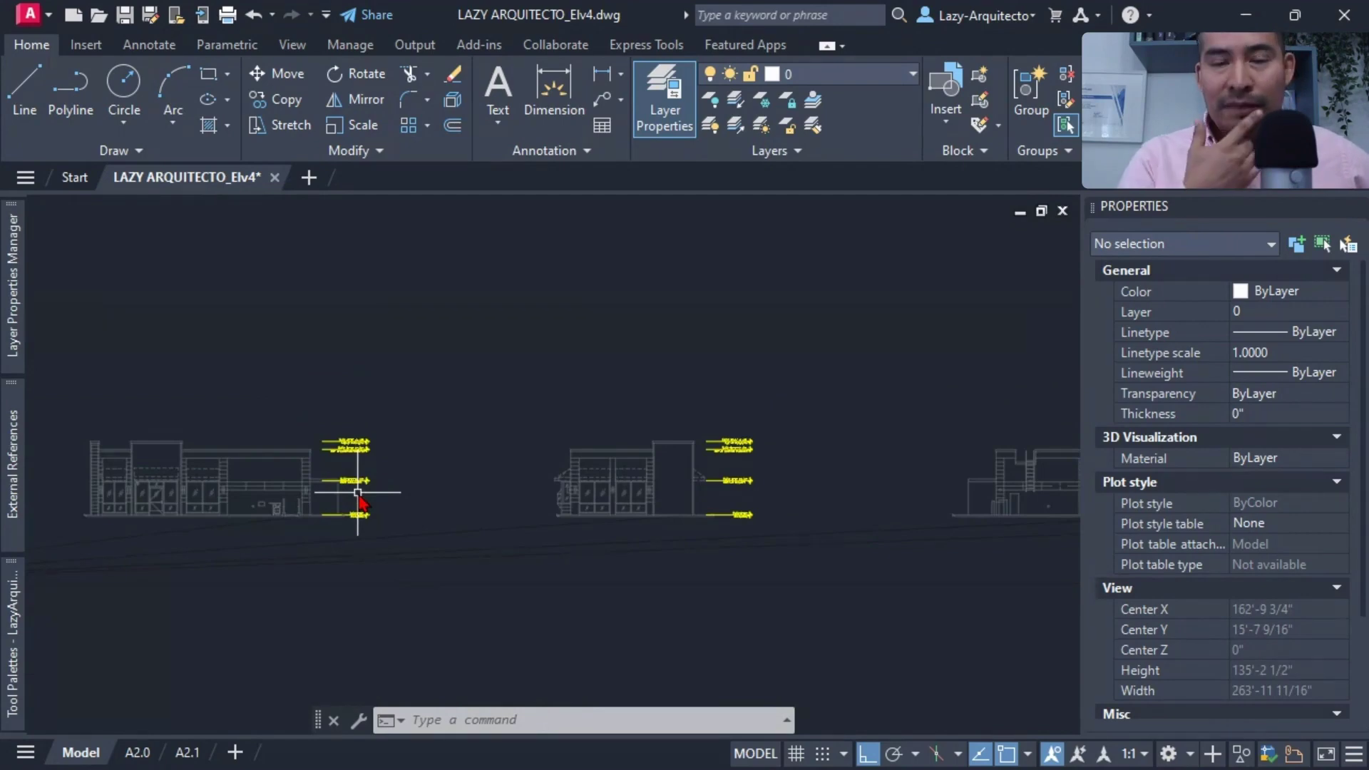
pyautogui.scroll(-3, 358, 492)
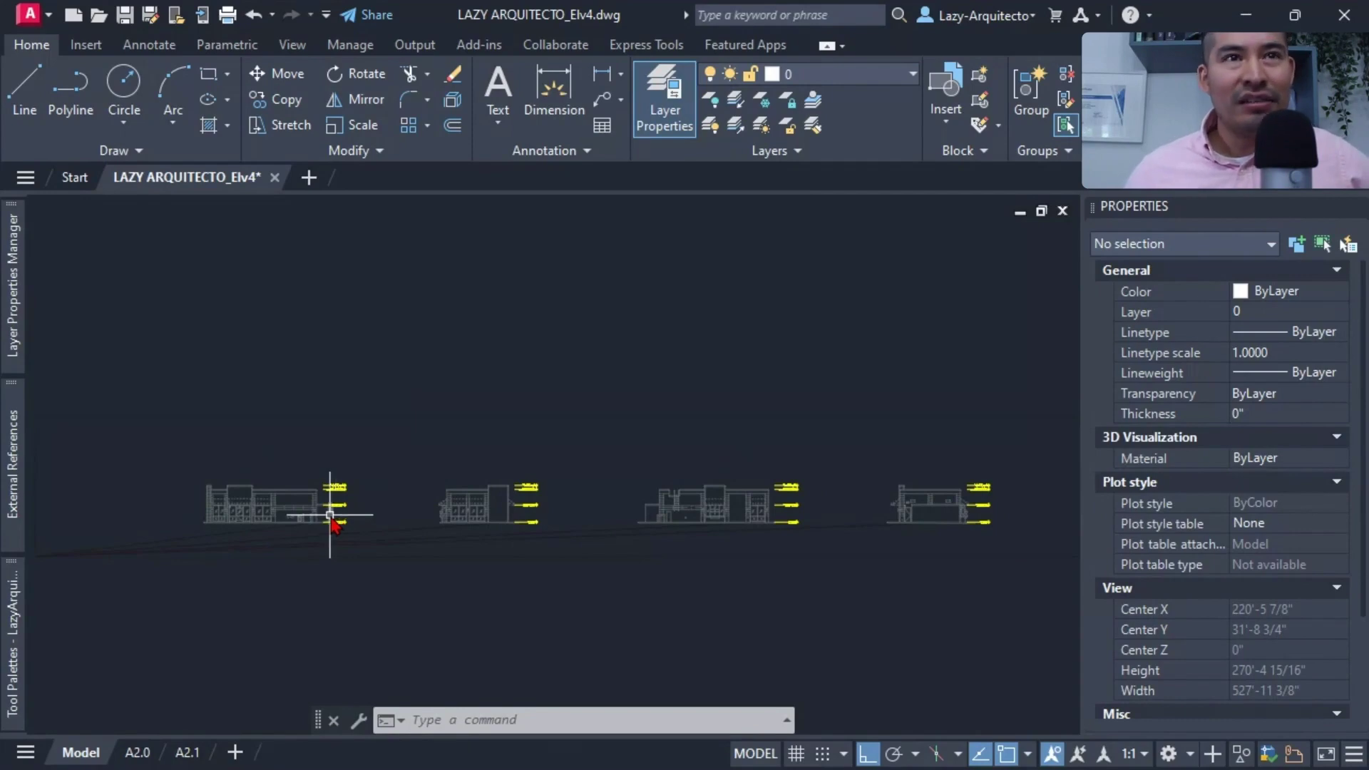
pyautogui.scroll(3, 348, 518)
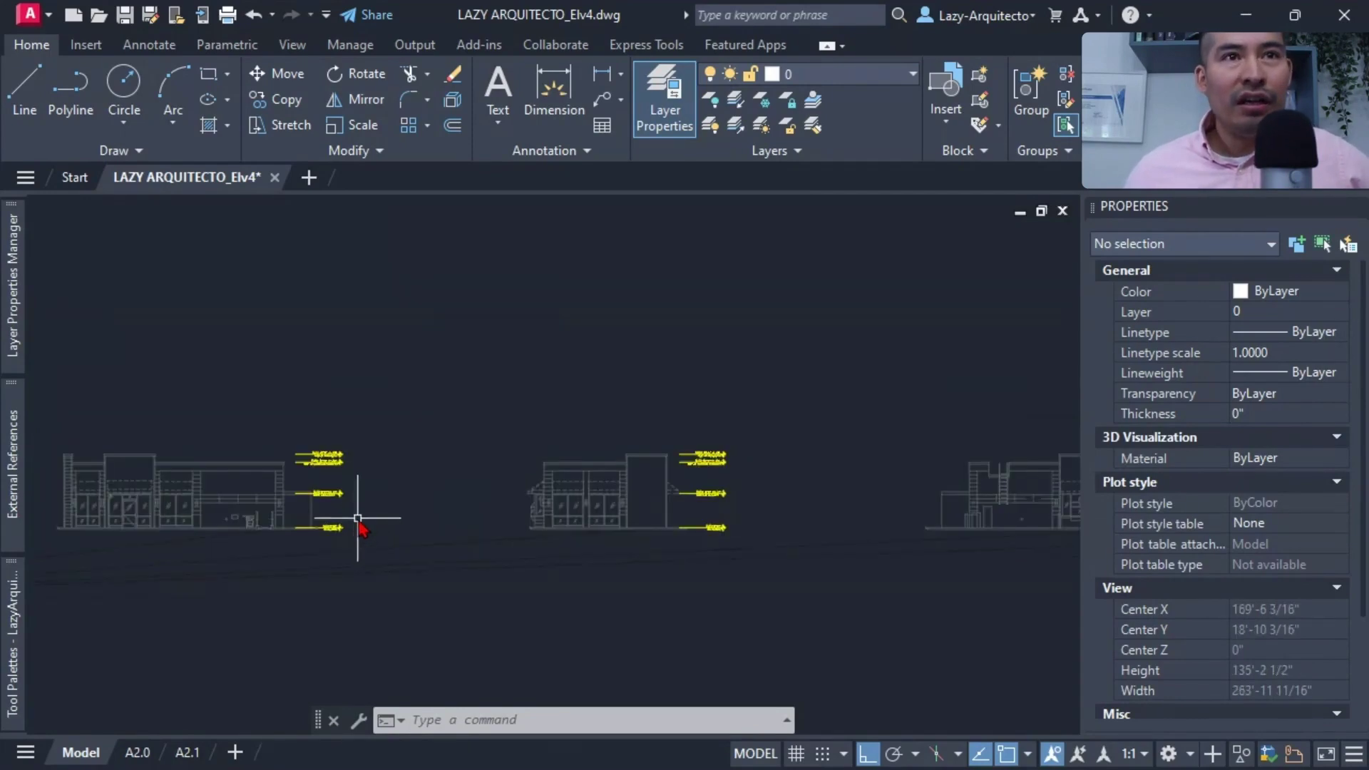
pyautogui.moveTo(351, 520); pyautogui.dragTo(431, 523, button='middle')
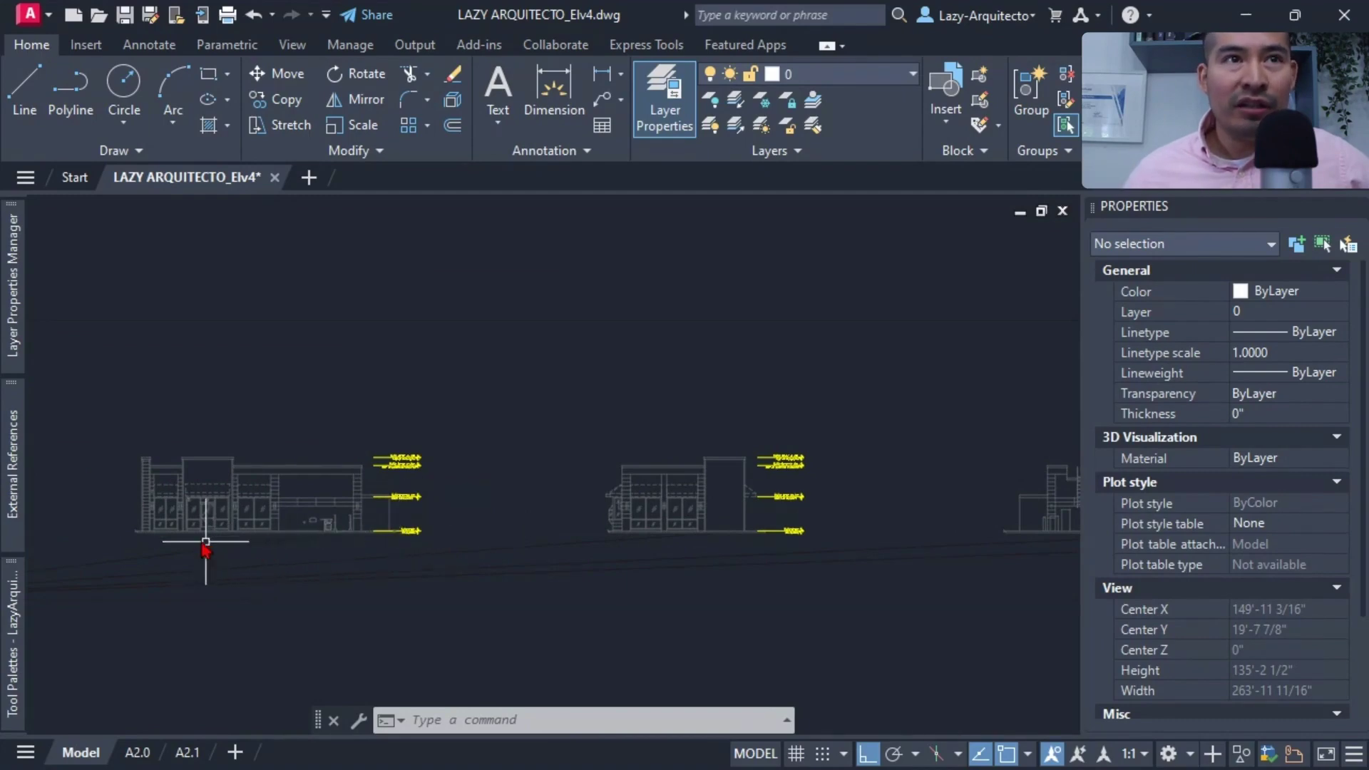
pyautogui.scroll(3, 205, 544)
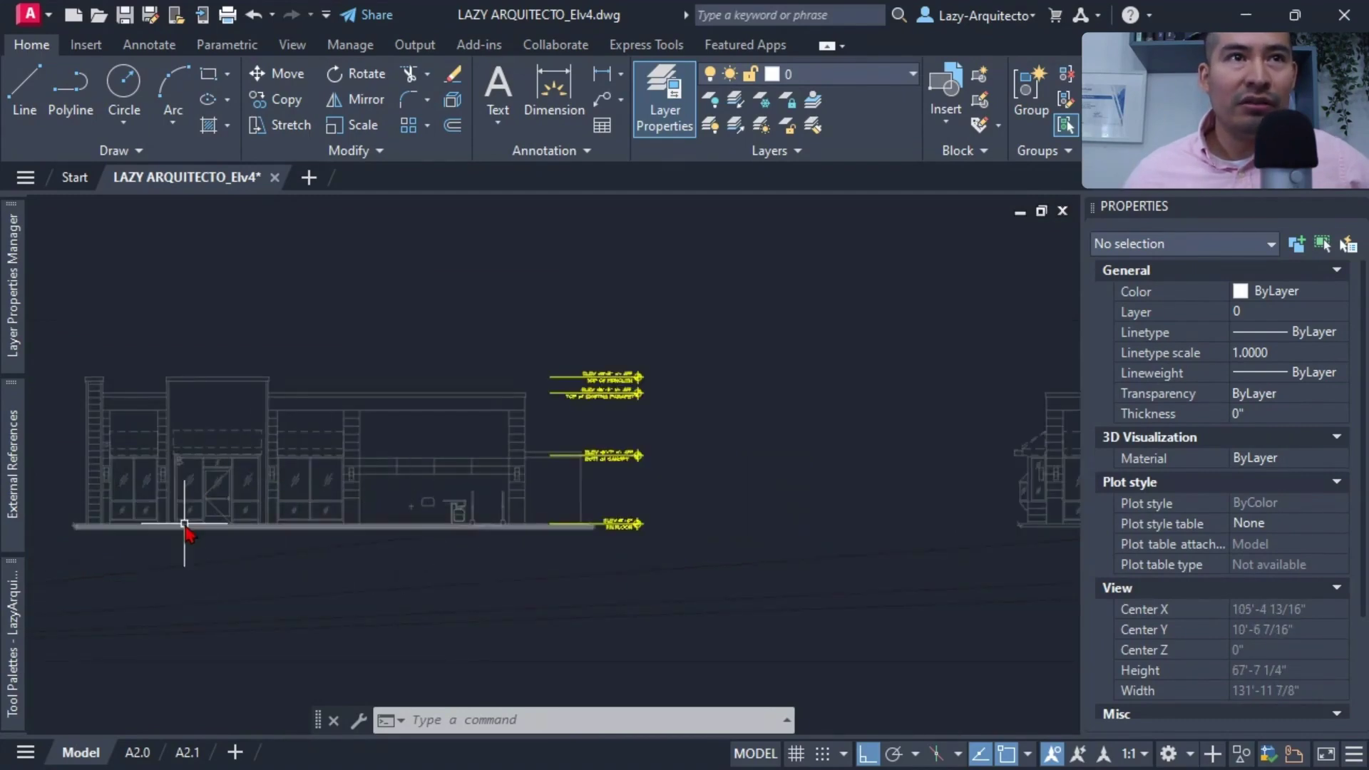
pyautogui.moveTo(694, 513); pyautogui.dragTo(416, 495, button='middle')
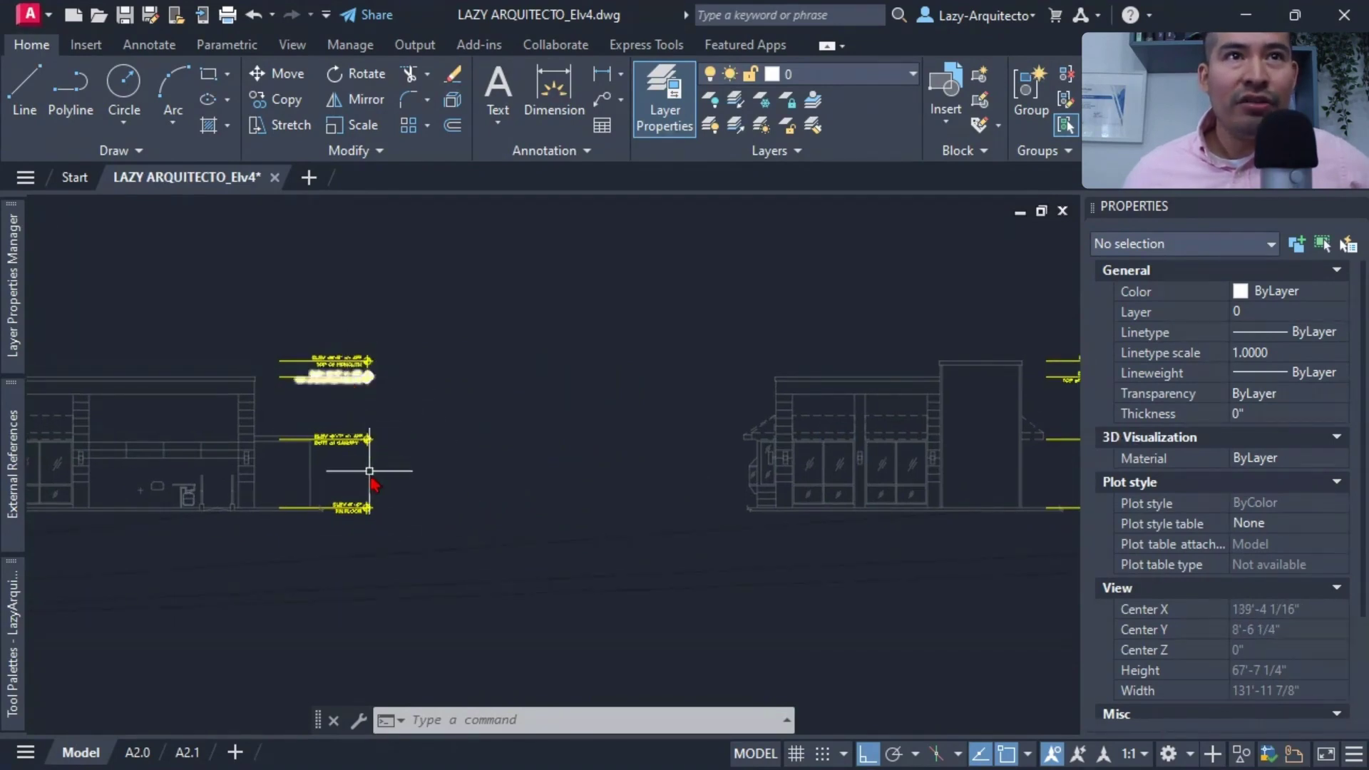
pyautogui.scroll(-3, 463, 518)
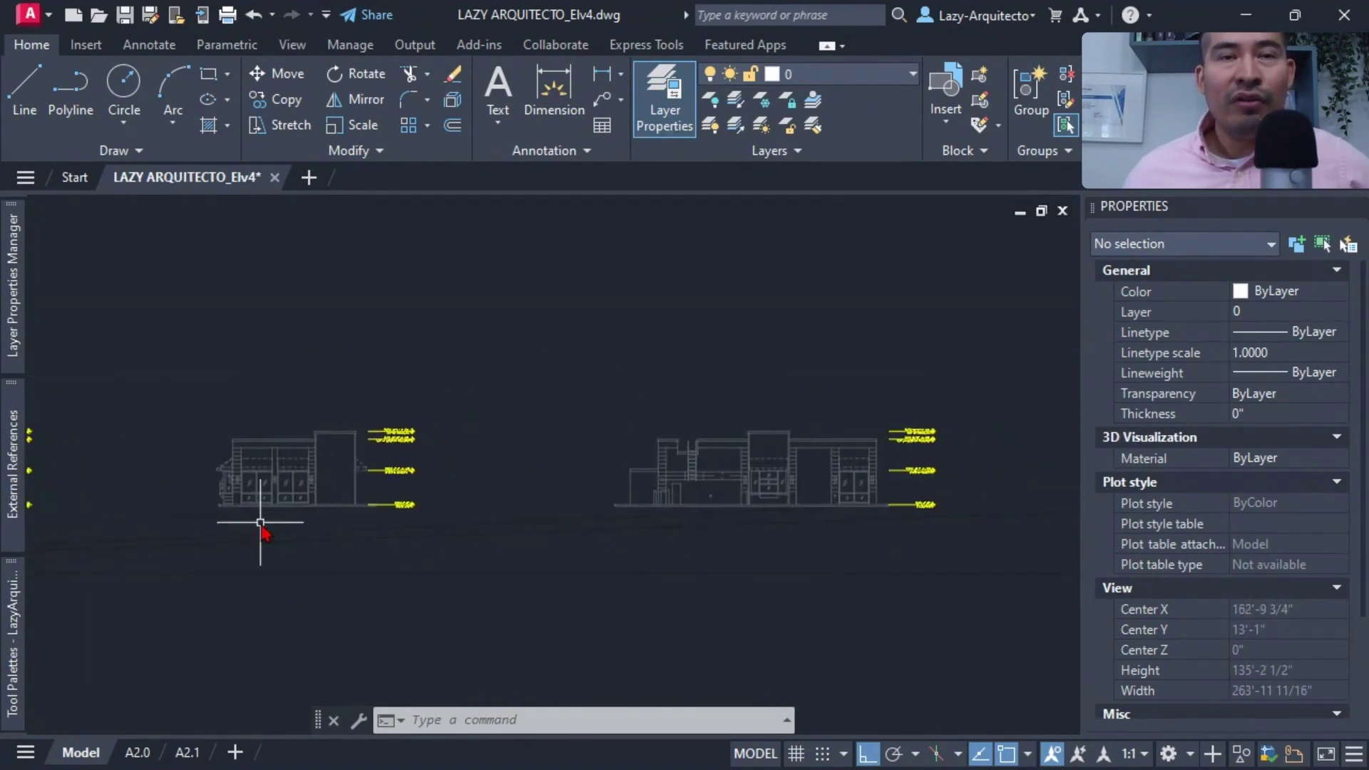
# - Window-select the level tags across the elevations and erase the 24 selected objects
pyautogui.click(431, 512)
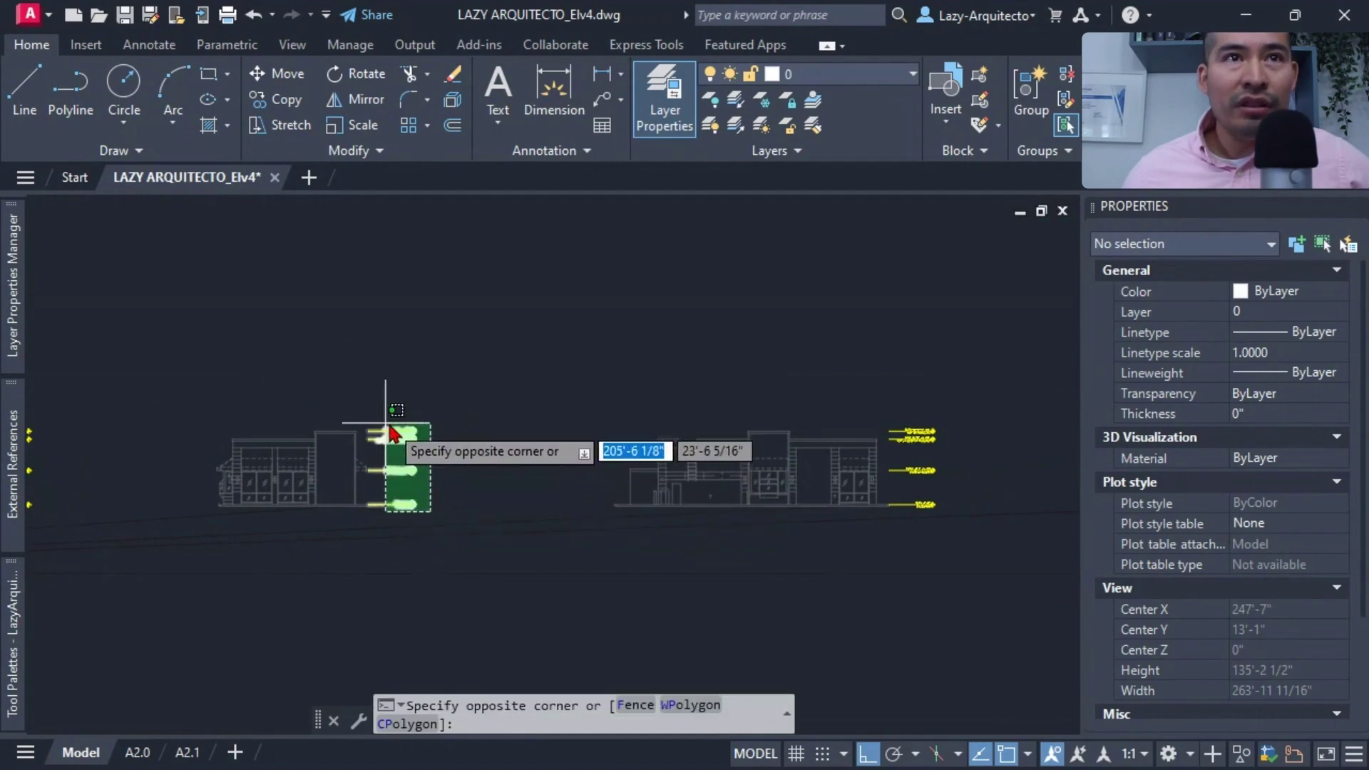
pyautogui.click(392, 425)
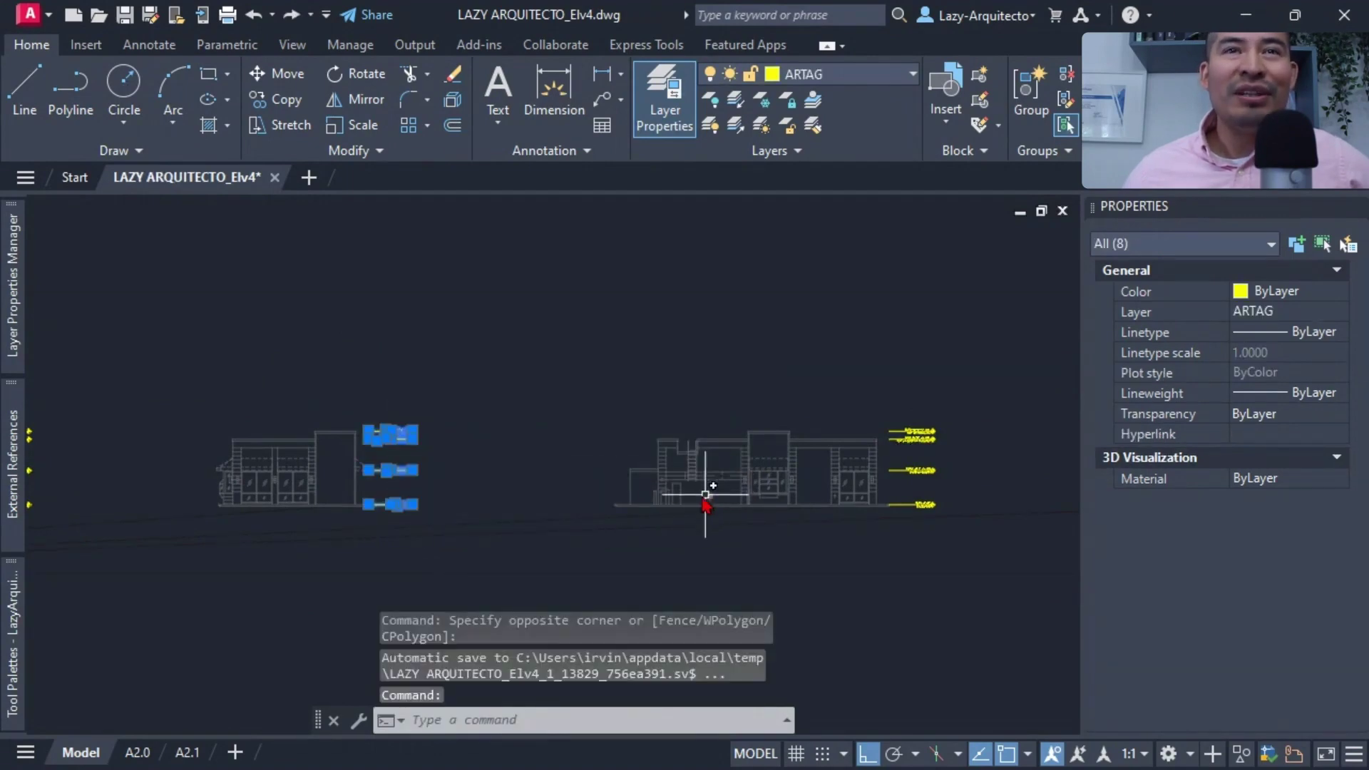
pyautogui.moveTo(704, 489); pyautogui.dragTo(467, 483, button='middle')
pyautogui.scroll(2, 731, 502)
pyautogui.click(727, 488)
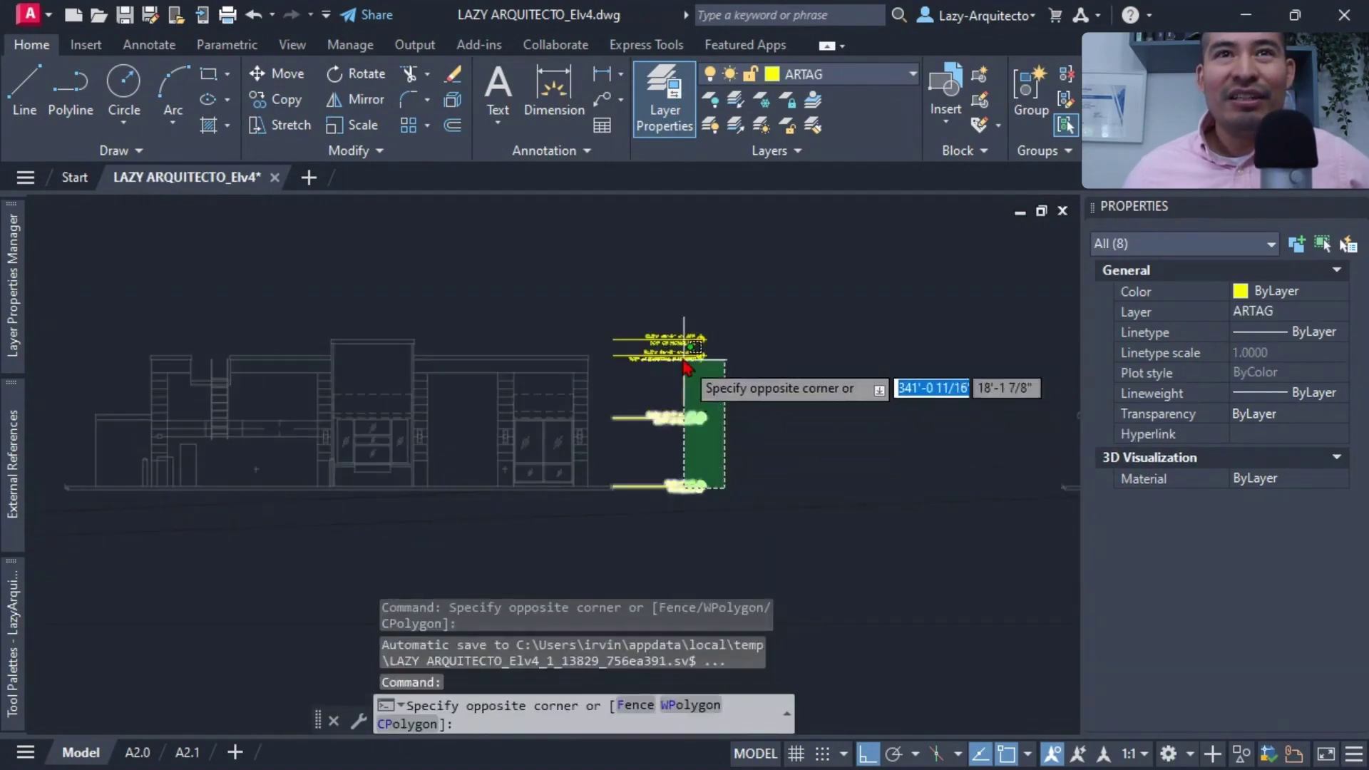
pyautogui.click(689, 339)
pyautogui.scroll(-3, 628, 399)
pyautogui.scroll(3, 792, 475)
pyautogui.click(792, 475)
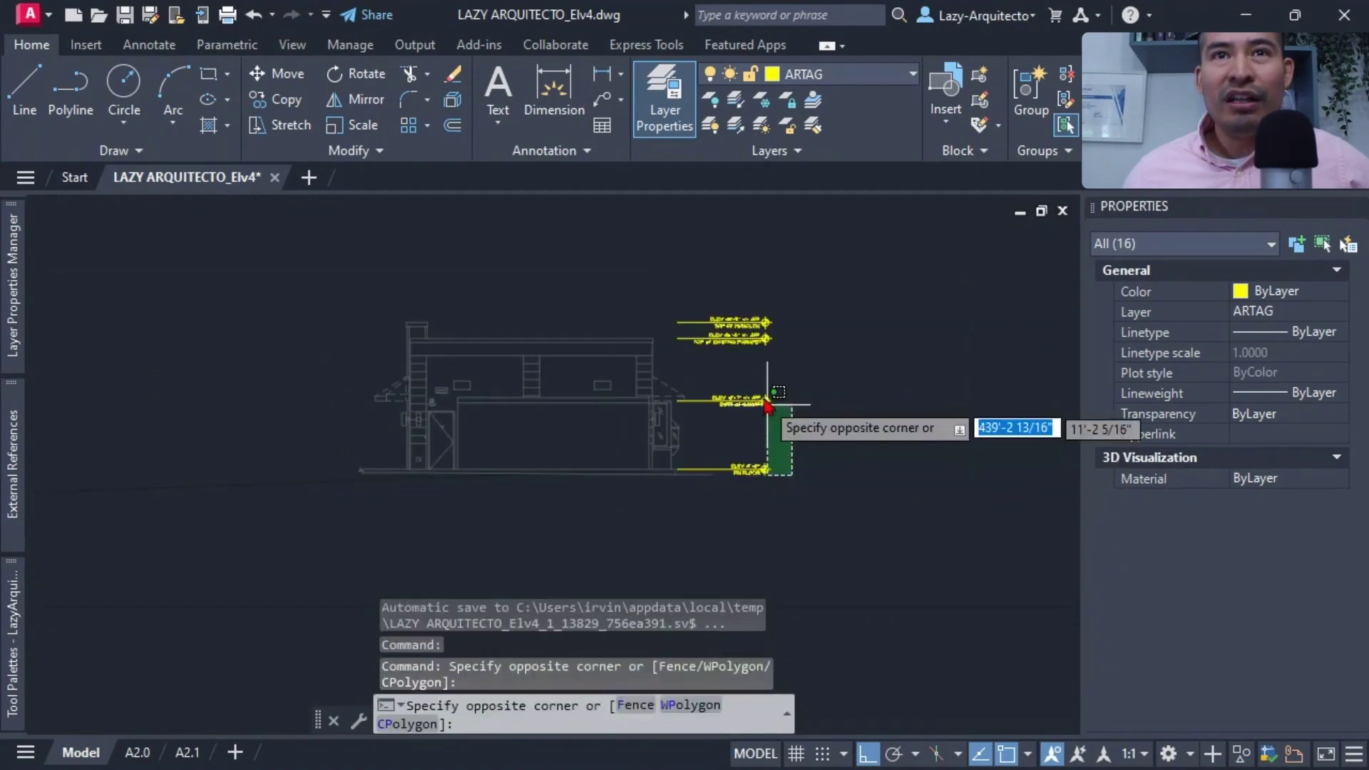
pyautogui.click(711, 308)
pyautogui.press('Delete')
# - Pan and zoom back to the first elevation to confirm only its tags remain
pyautogui.scroll(-4, 770, 364)
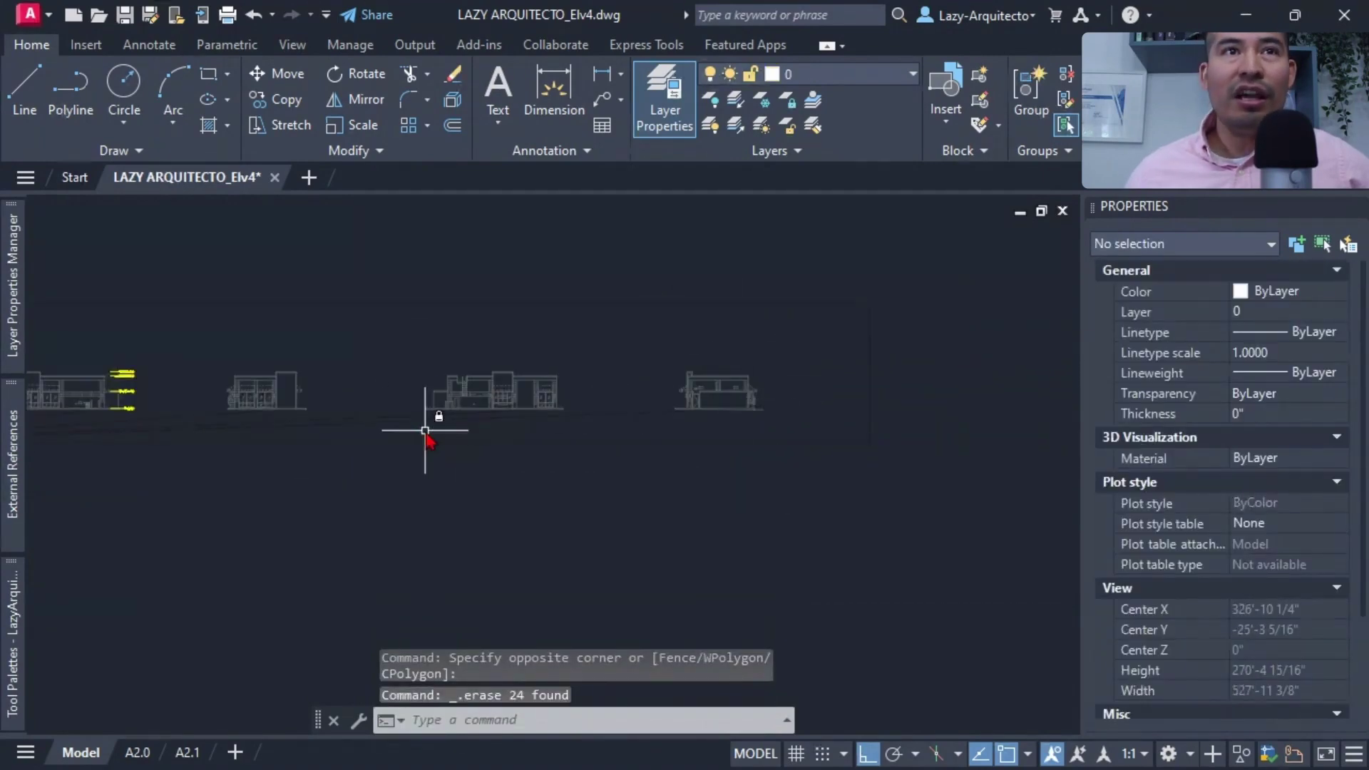
pyautogui.moveTo(428, 428); pyautogui.dragTo(798, 465, button='middle')
pyautogui.scroll(5, 502, 415)
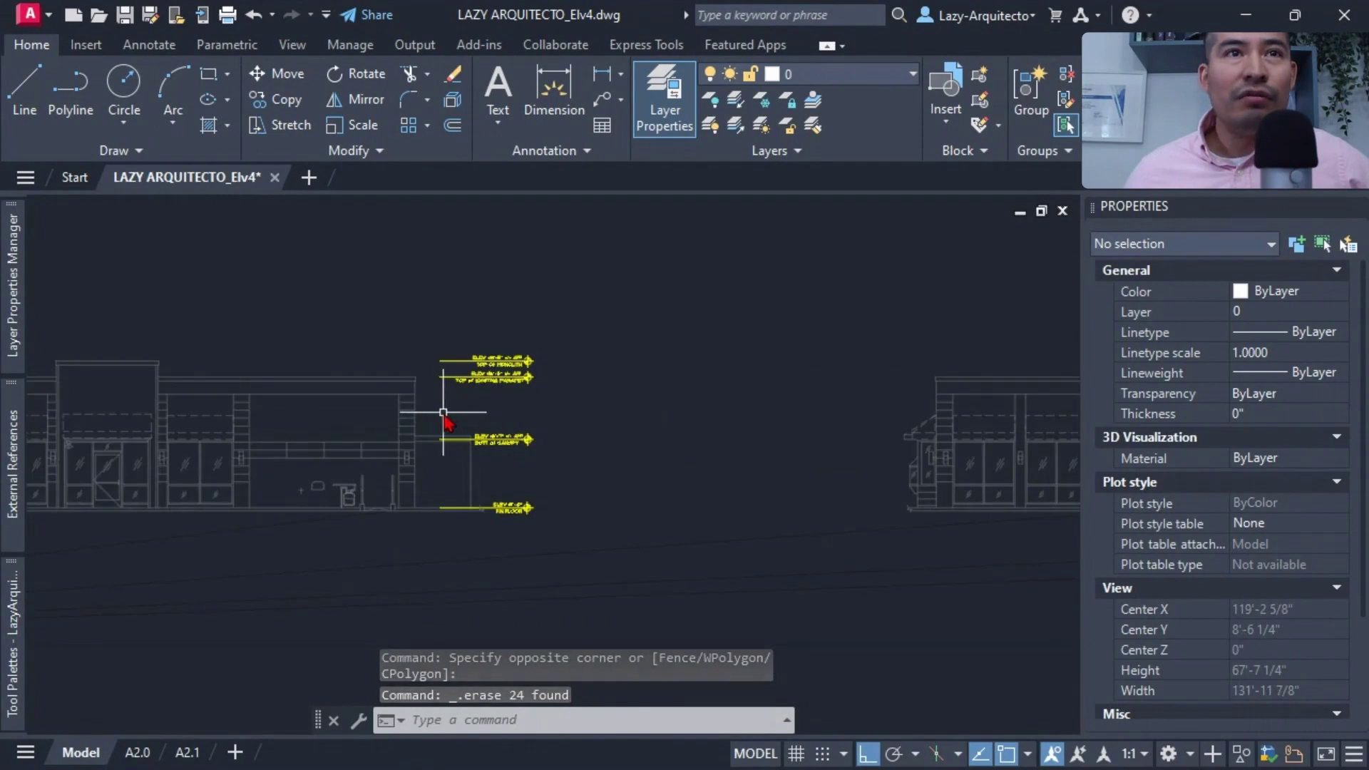
pyautogui.scroll(2, 471, 413)
pyautogui.scroll(-2, 658, 431)
pyautogui.moveTo(498, 413); pyautogui.dragTo(637, 454, button='middle')
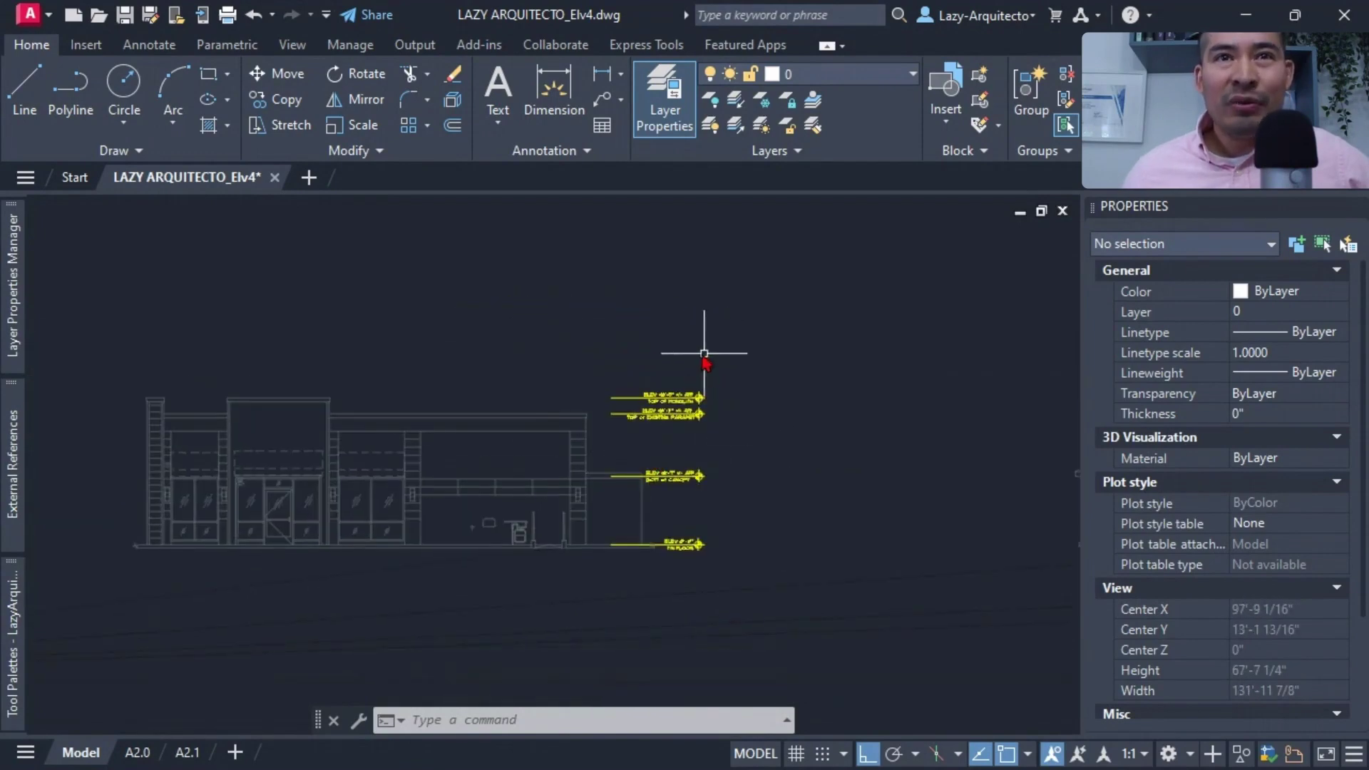
pyautogui.moveTo(627, 581)
pyautogui.mouseDown(button='middle')
pyautogui.moveTo(655, 596)
pyautogui.moveTo(474, 611)
pyautogui.mouseUp(button='middle')
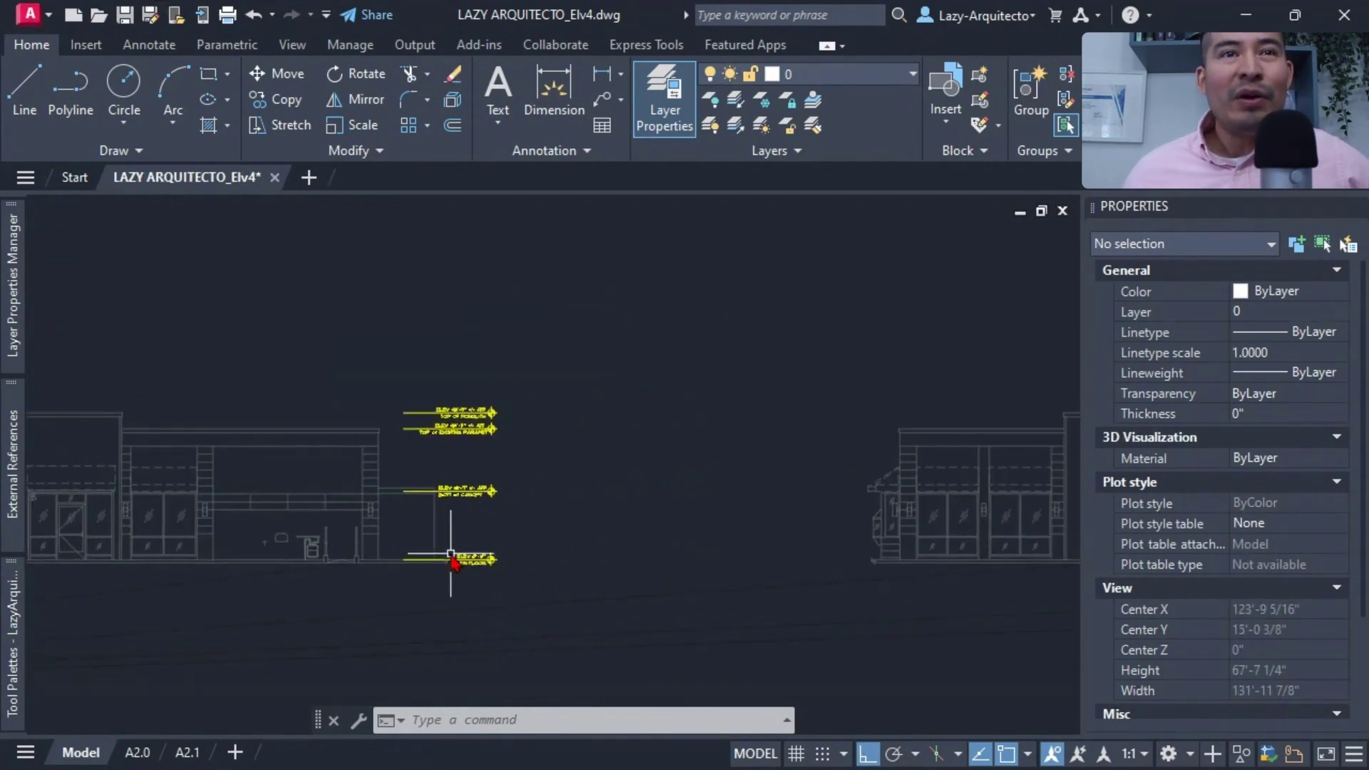
pyautogui.scroll(-3, 445, 549)
pyautogui.scroll(-1, 456, 521)
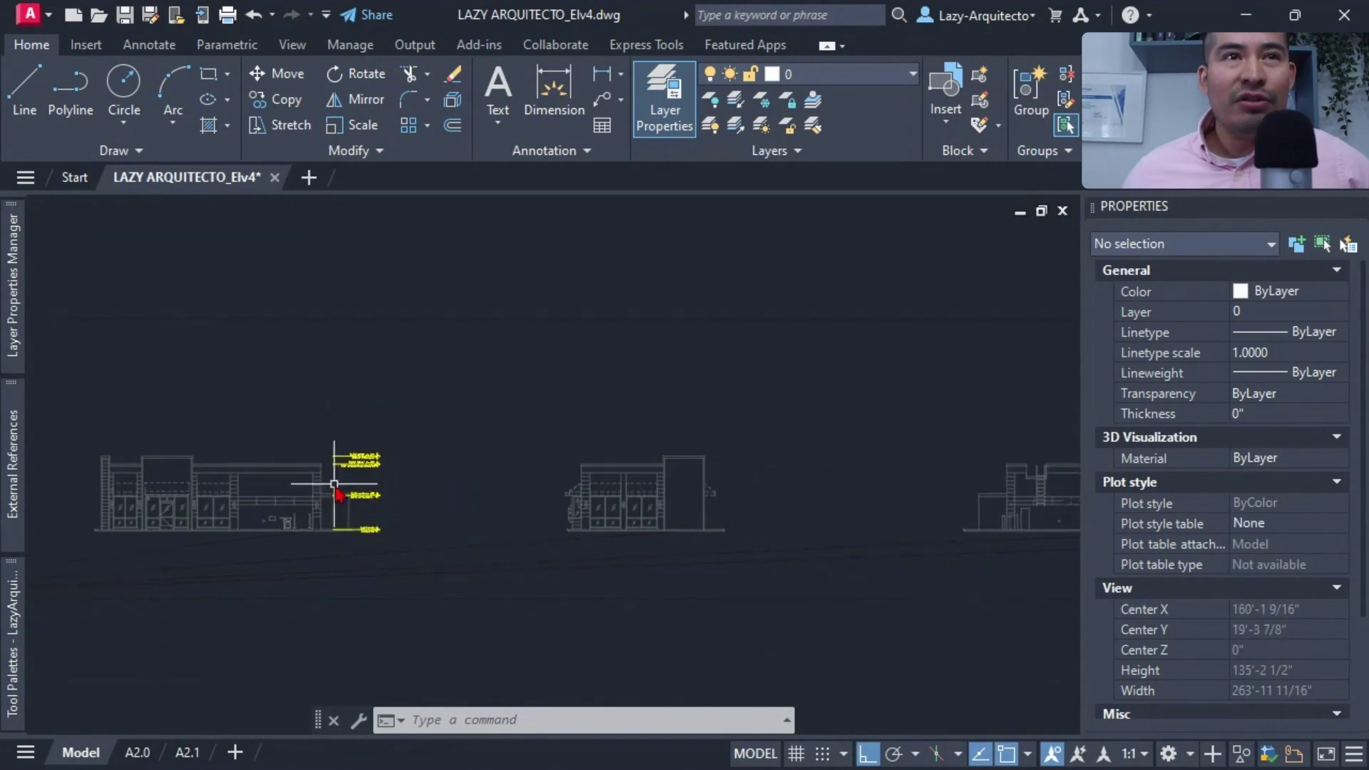
pyautogui.scroll(-2, 347, 485)
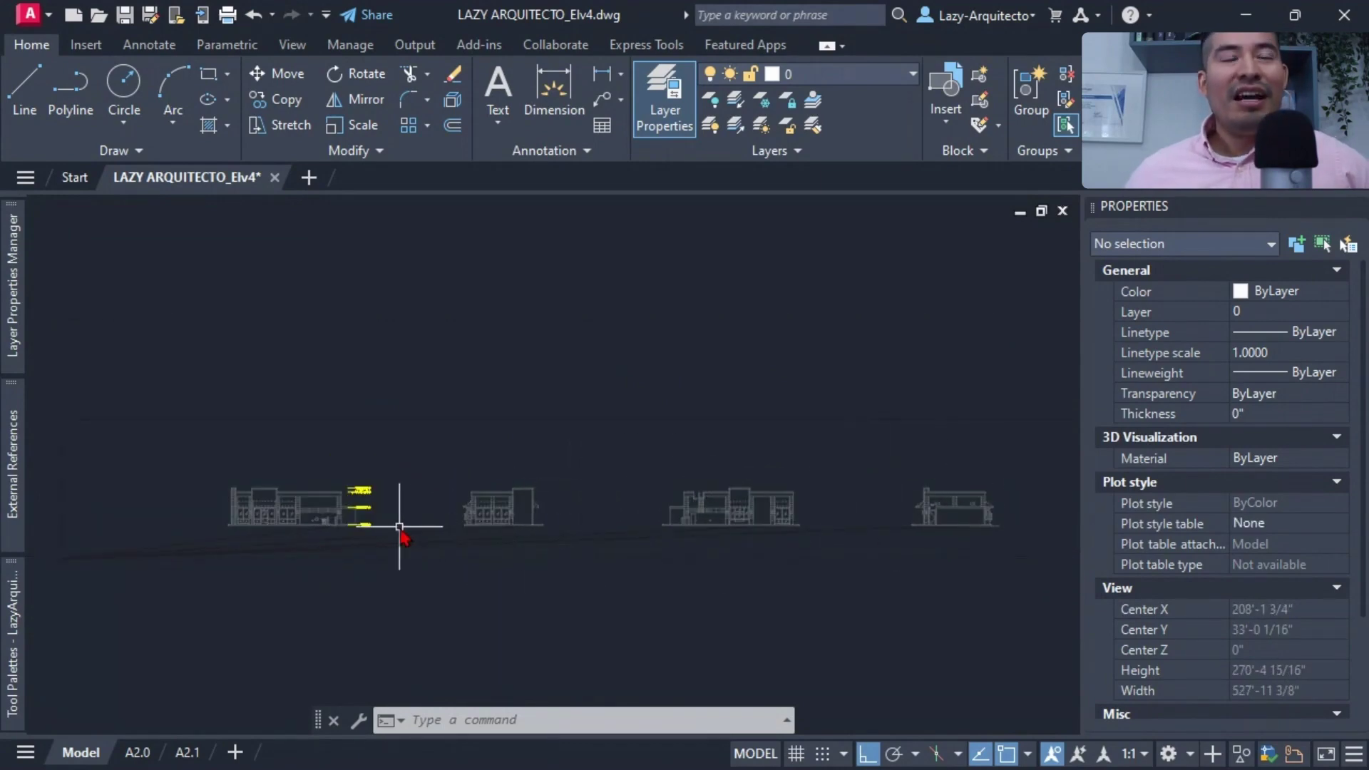
# - On layout A2.0, select the lower Front Elevation viewport
pyautogui.click(139, 753)
pyautogui.moveTo(457, 534)
pyautogui.mouseDown(button='middle')
pyautogui.moveTo(464, 526)
pyautogui.moveTo(375, 474)
pyautogui.mouseUp(button='middle')
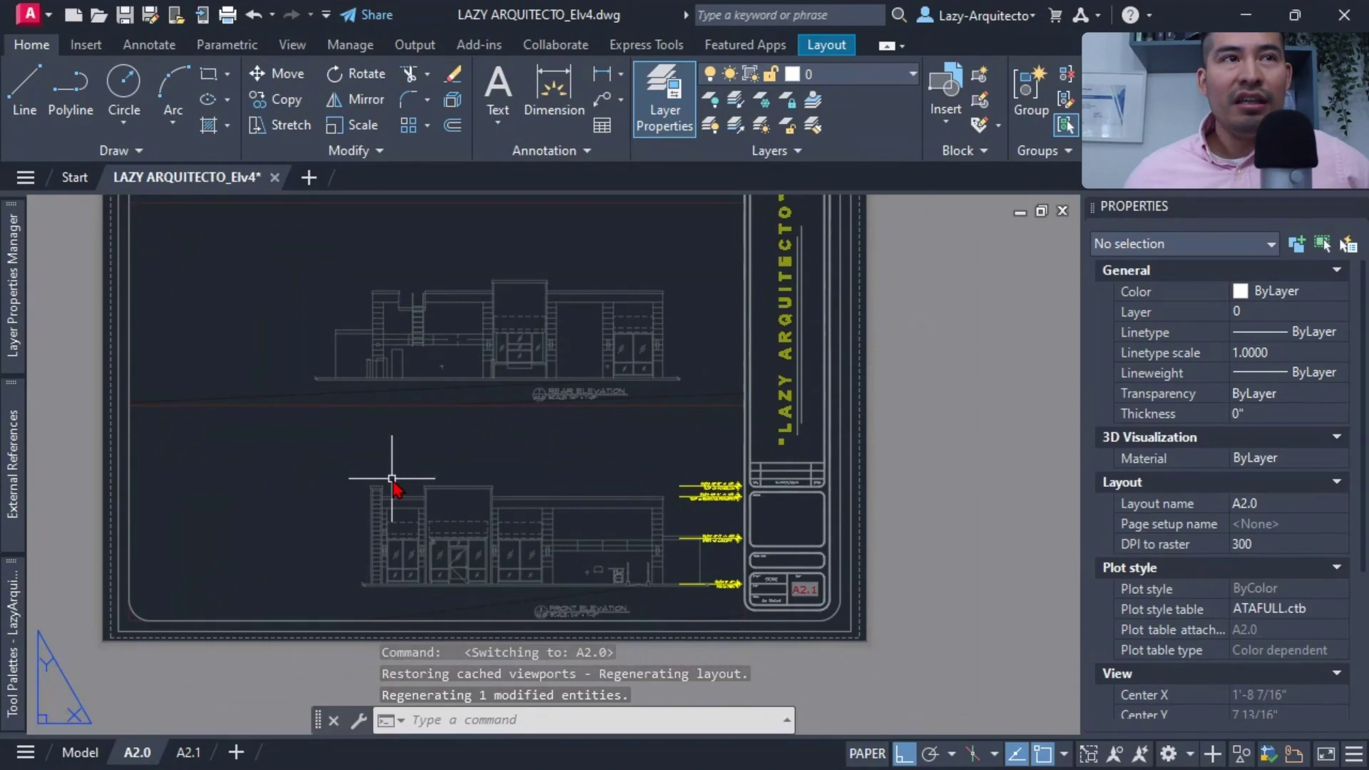
pyautogui.click(744, 612)
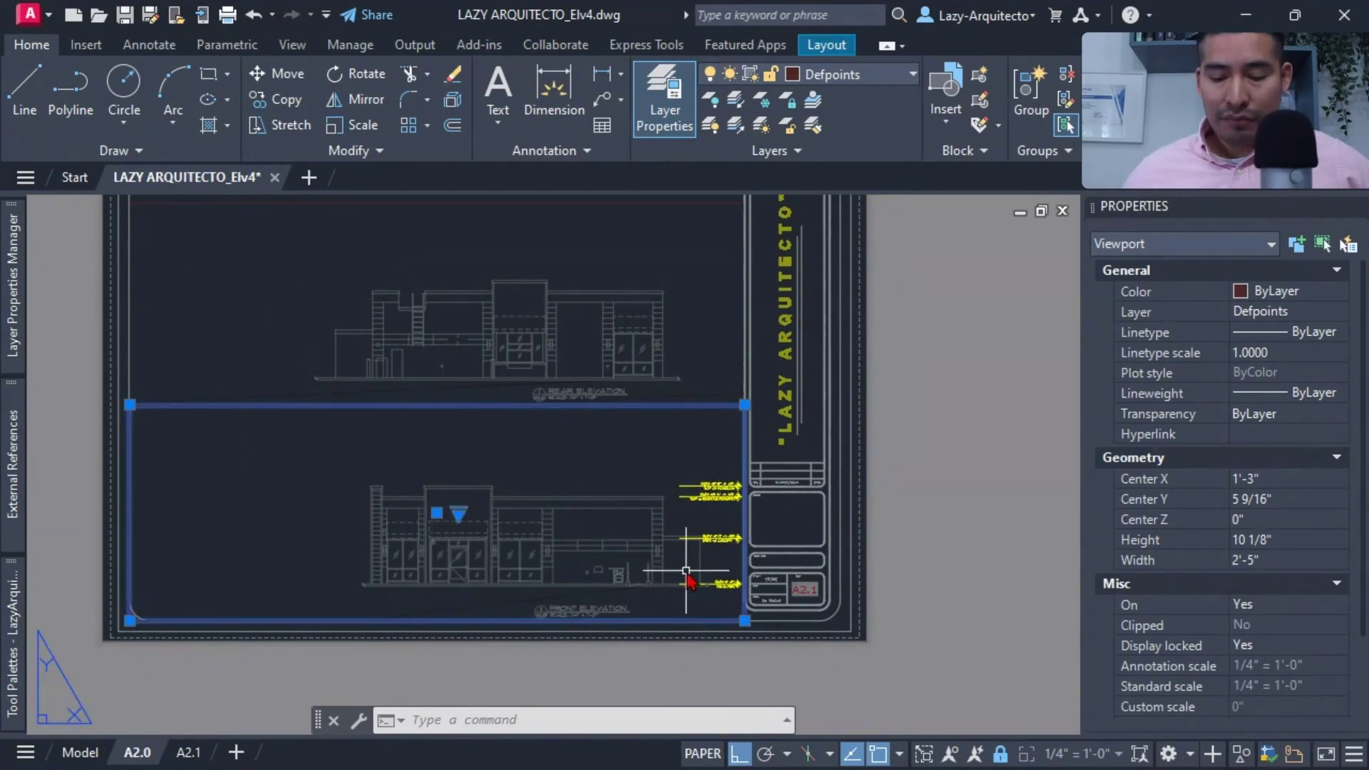
pyautogui.click(626, 447)
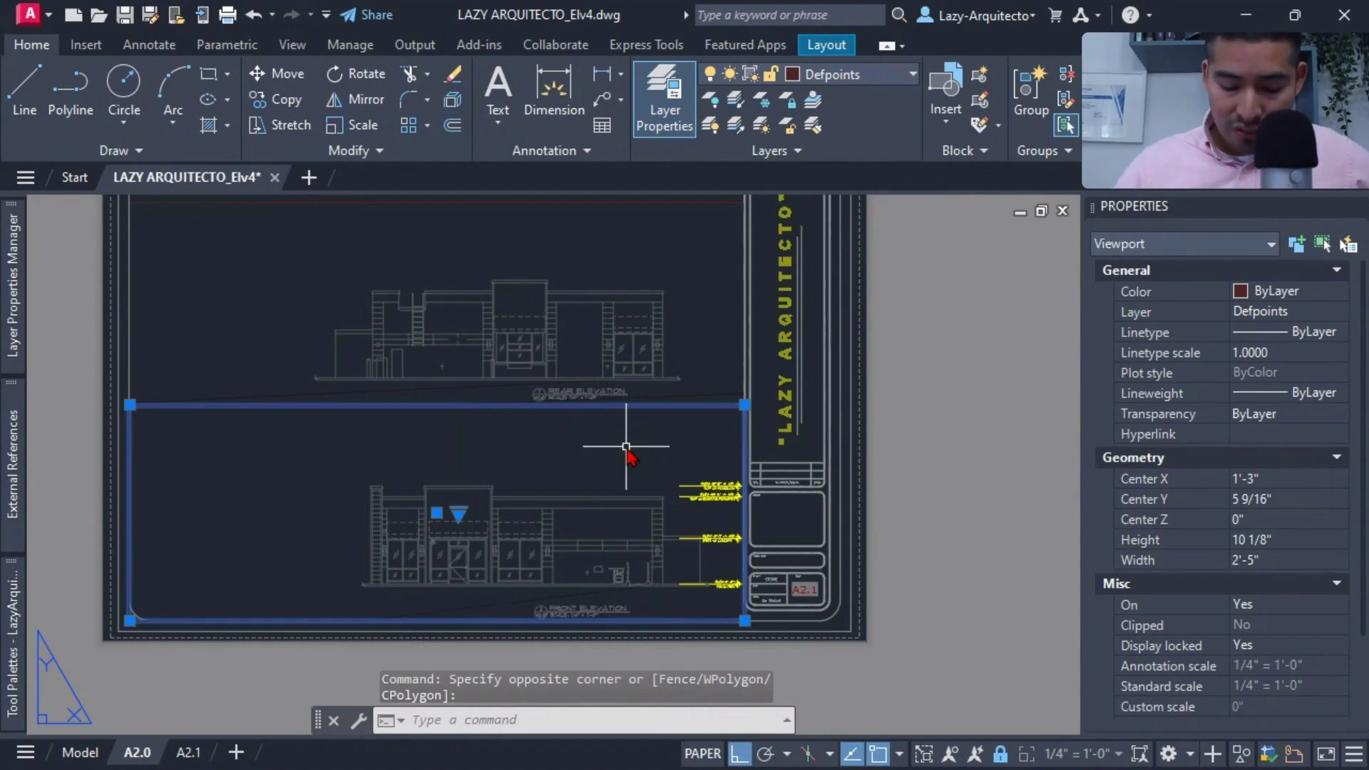
# - Copy the front-elevation viewport from its floor-line endpoint and paste it on the rear elevation's floor line
pyautogui.hotkey('ctrl', 'shift', 'c')
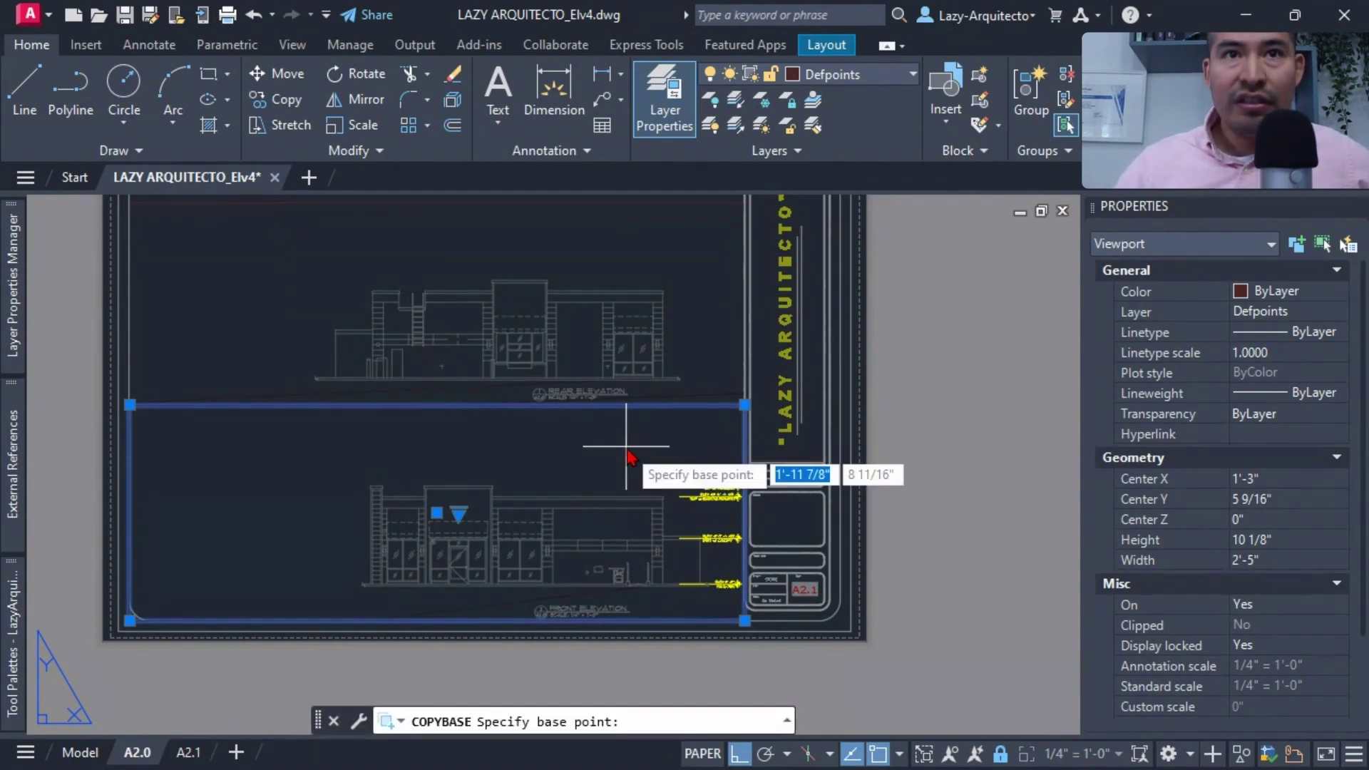
pyautogui.scroll(5, 658, 599)
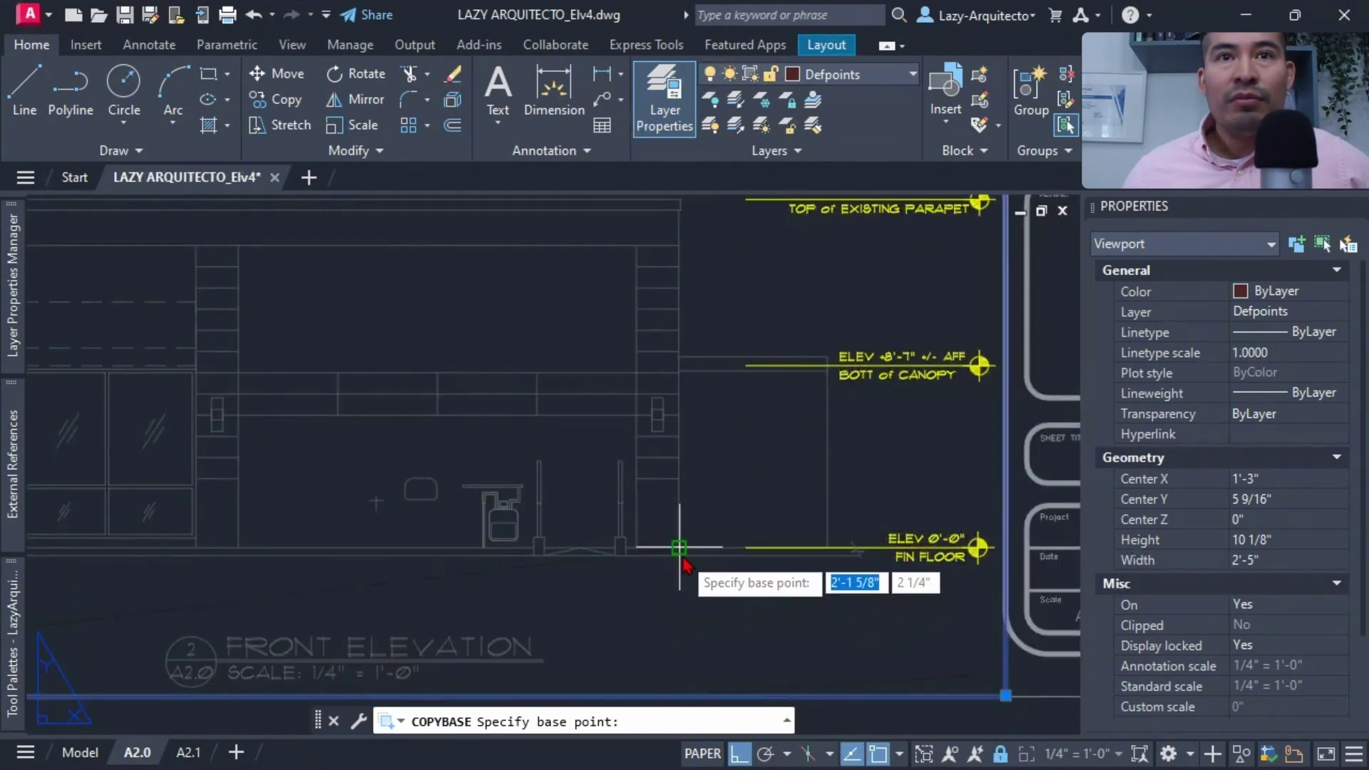
pyautogui.scroll(5, 674, 553)
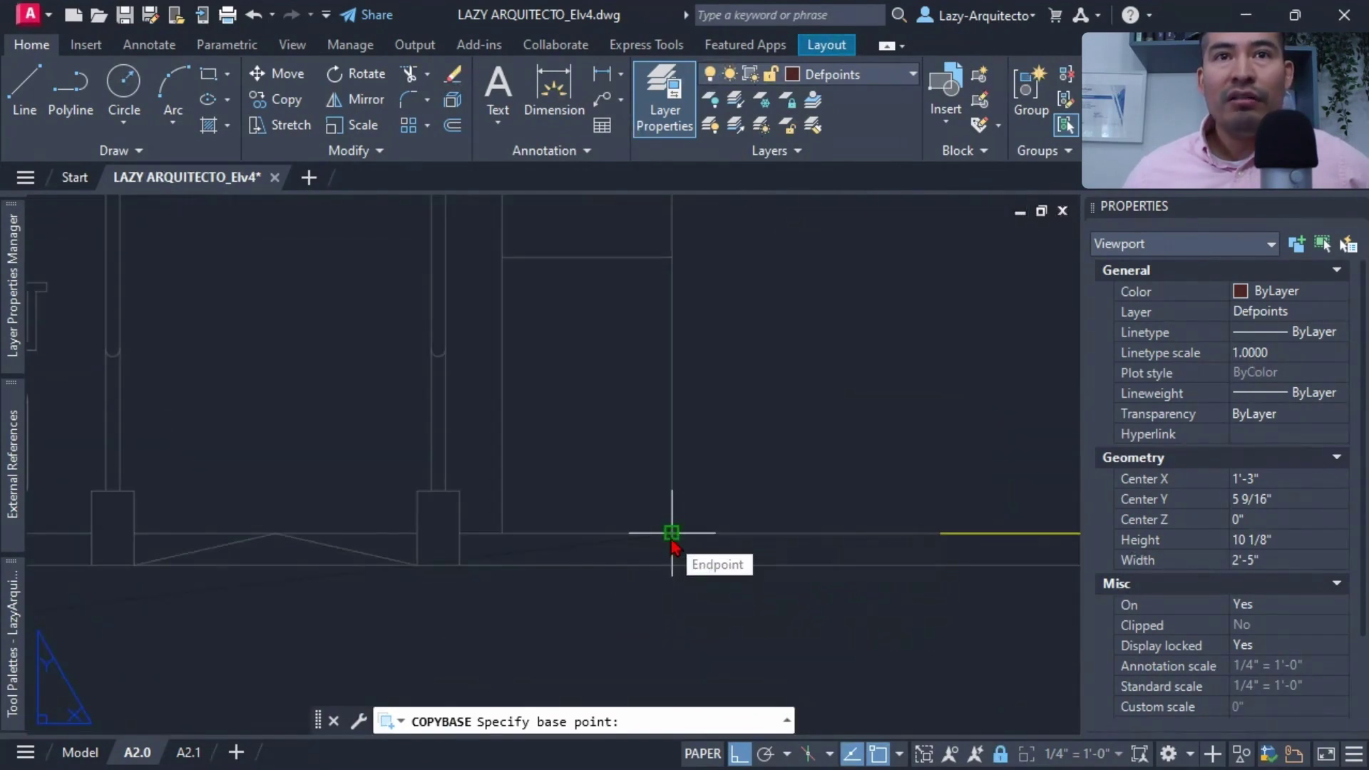
pyautogui.click(670, 536)
pyautogui.scroll(-10, 670, 536)
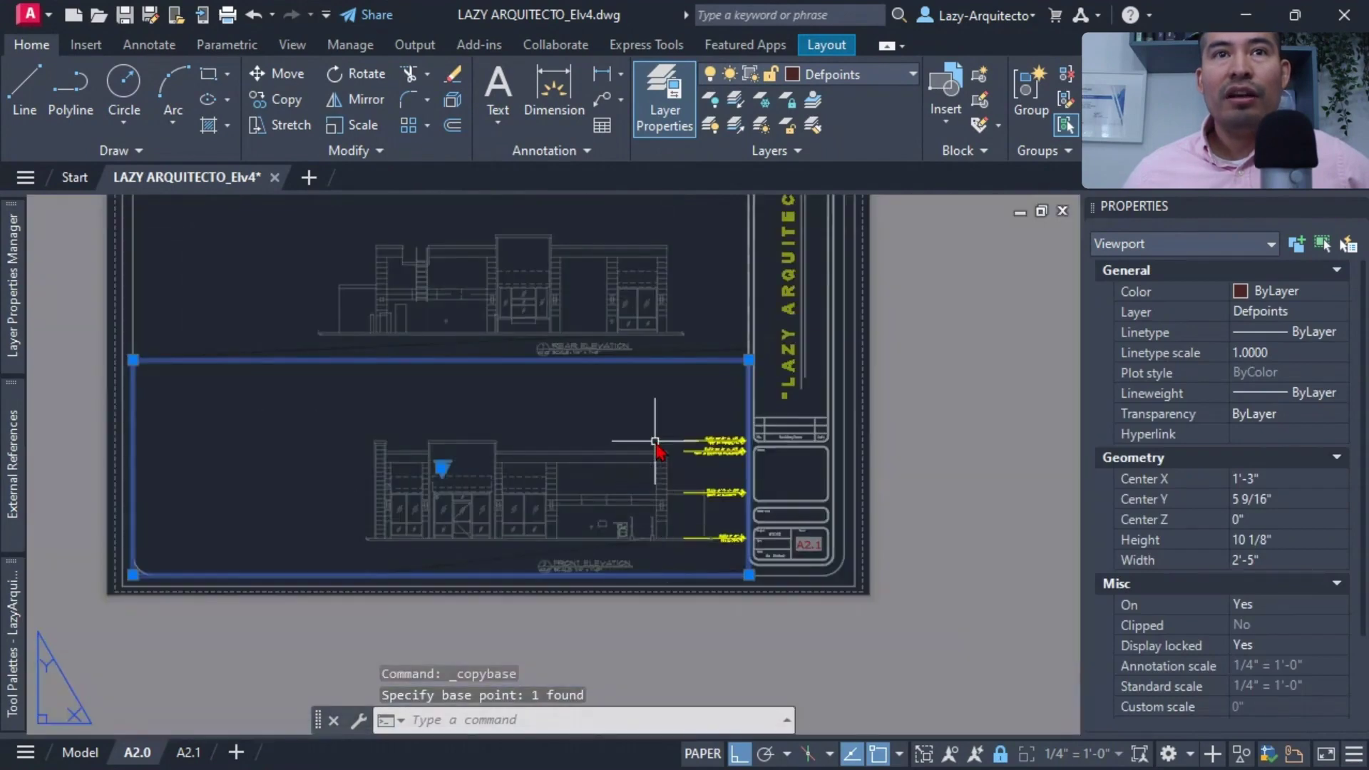
pyautogui.hotkey('ctrl', 'v')
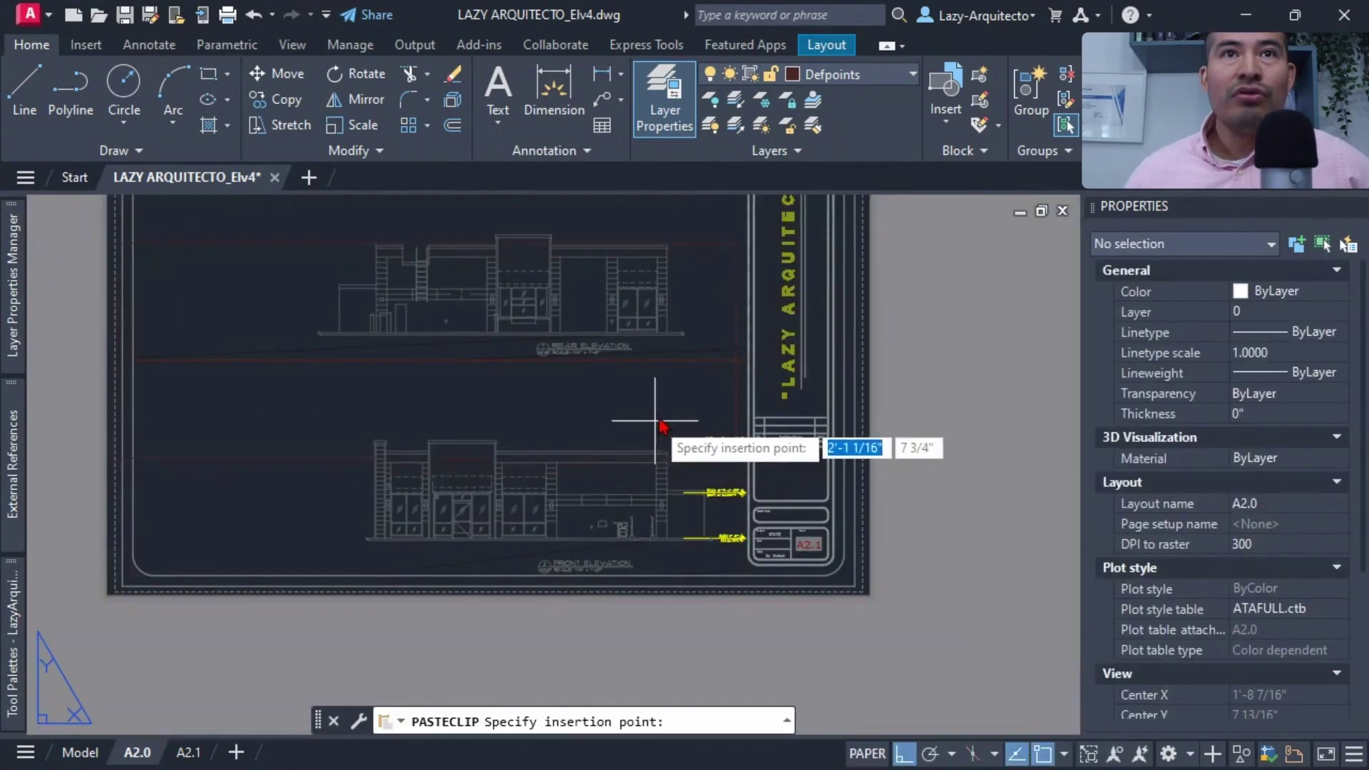
pyautogui.scroll(5, 678, 328)
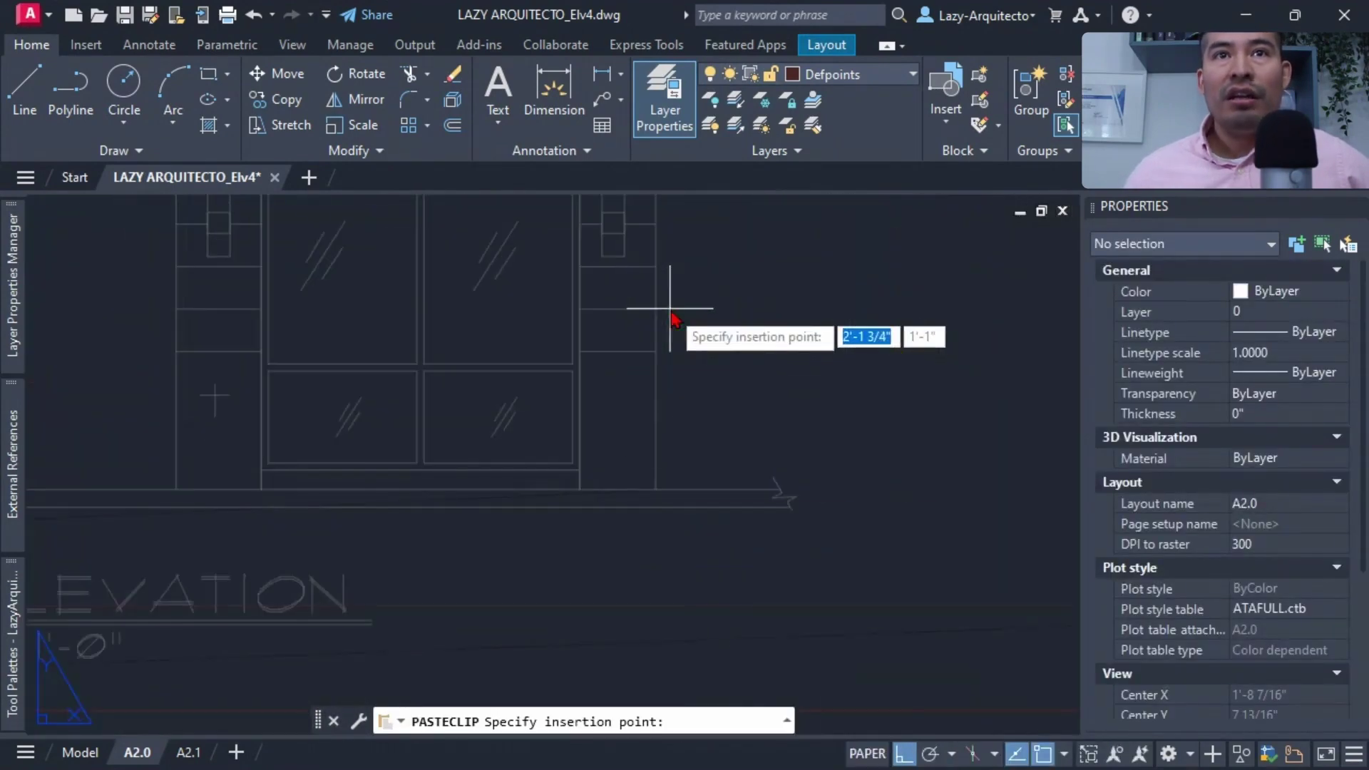
pyautogui.click(657, 485)
# - Narrow the pasted viewport to a 3 9/16-inch-wide strip beside the rear elevation
pyautogui.scroll(-5, 667, 478)
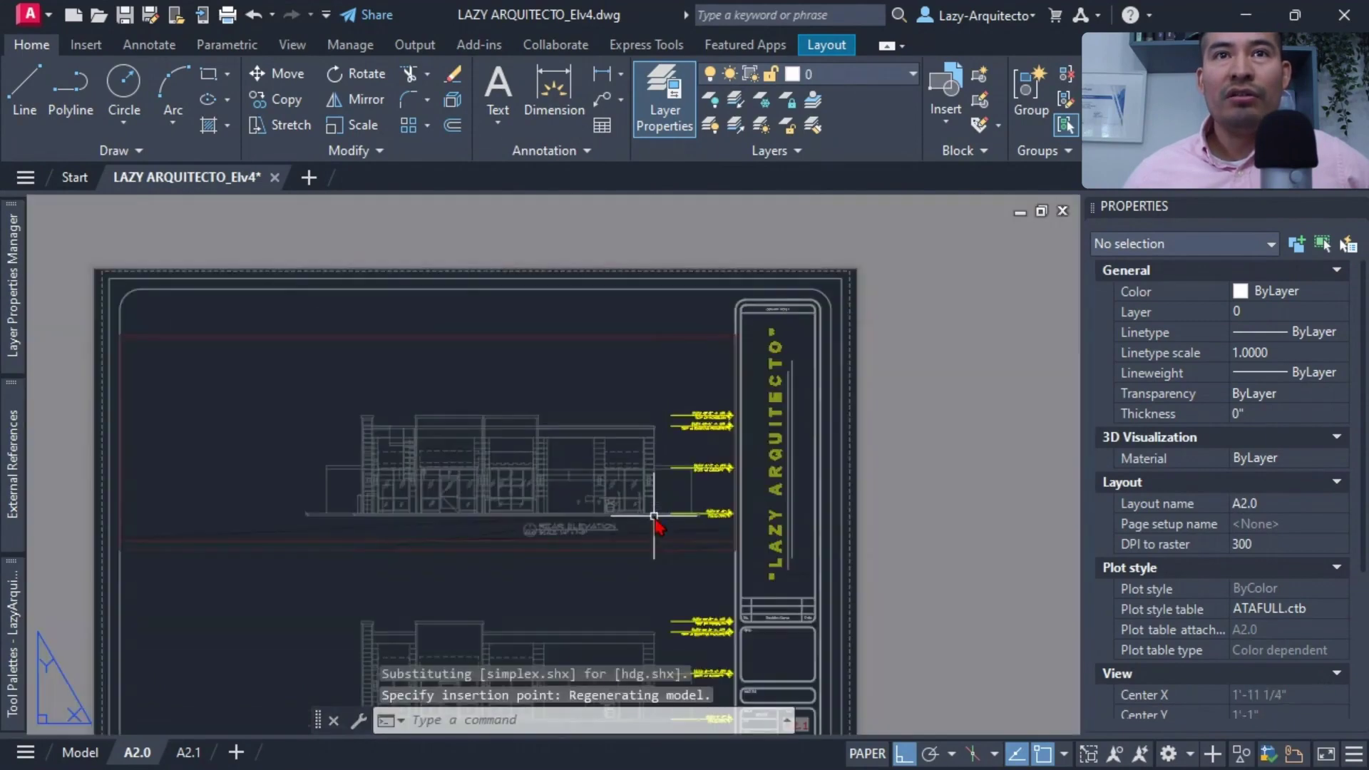
pyautogui.click(663, 550)
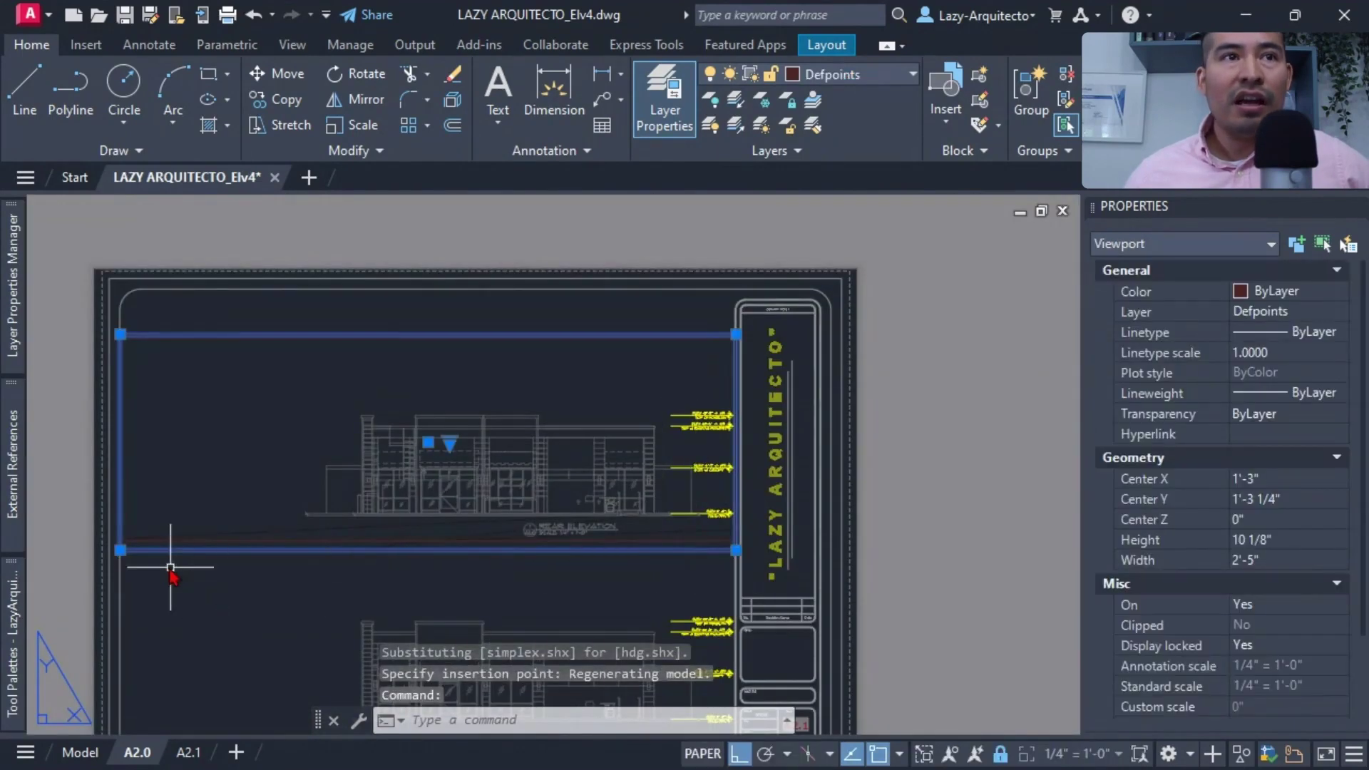
pyautogui.click(121, 551)
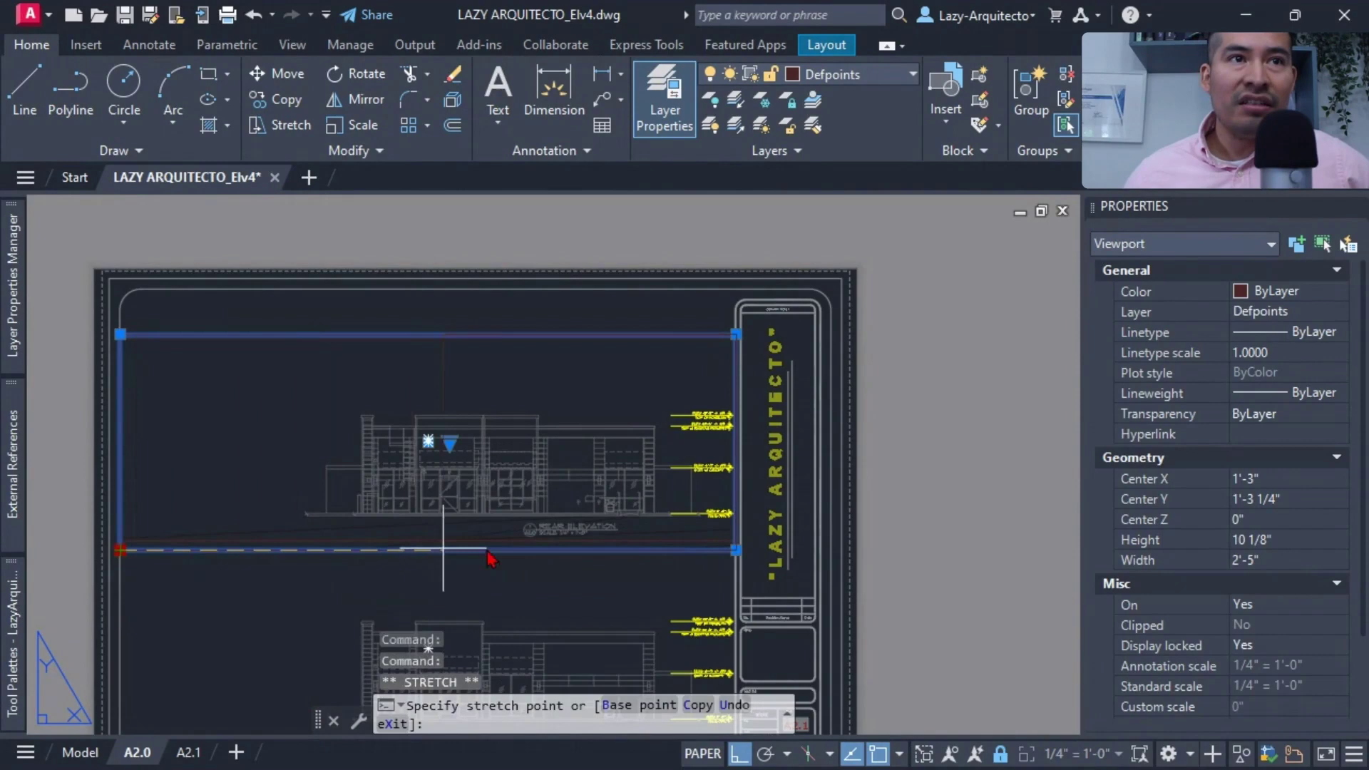
pyautogui.scroll(3, 653, 558)
pyautogui.click(669, 556)
pyautogui.click(669, 557)
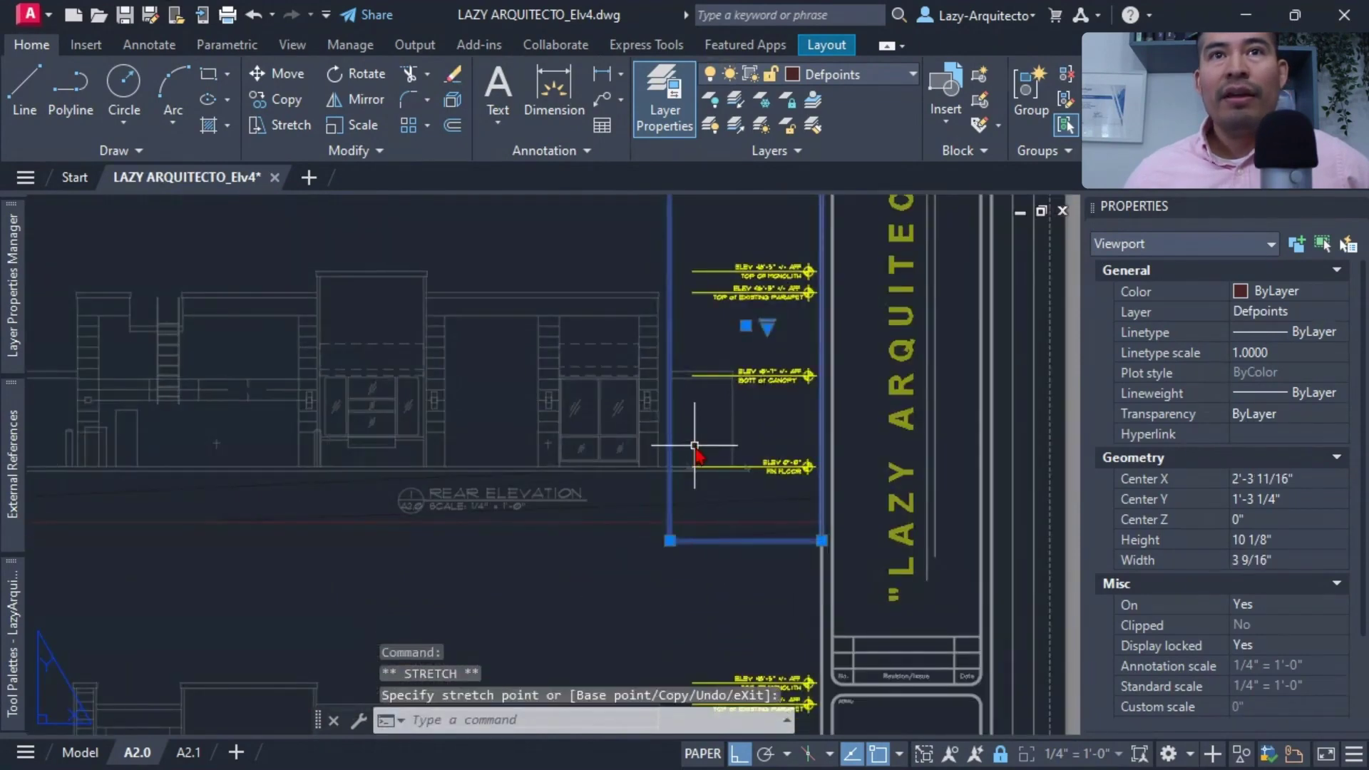
pyautogui.moveTo(696, 450); pyautogui.dragTo(689, 348, button='middle')
pyautogui.press('Escape')
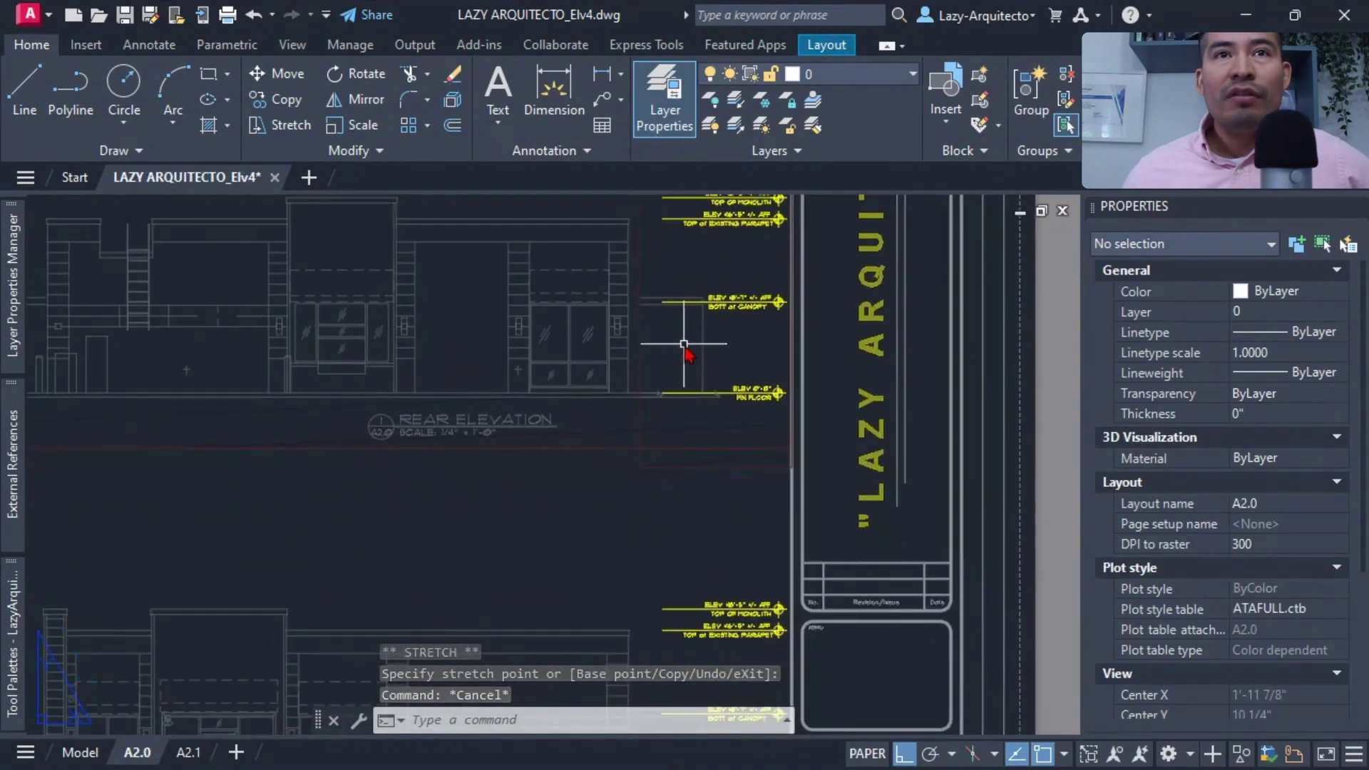
# - Zoom and pan to check the four level tags, TOP OF MONOLITH down to FIN FLOOR
pyautogui.scroll(-3, 706, 322)
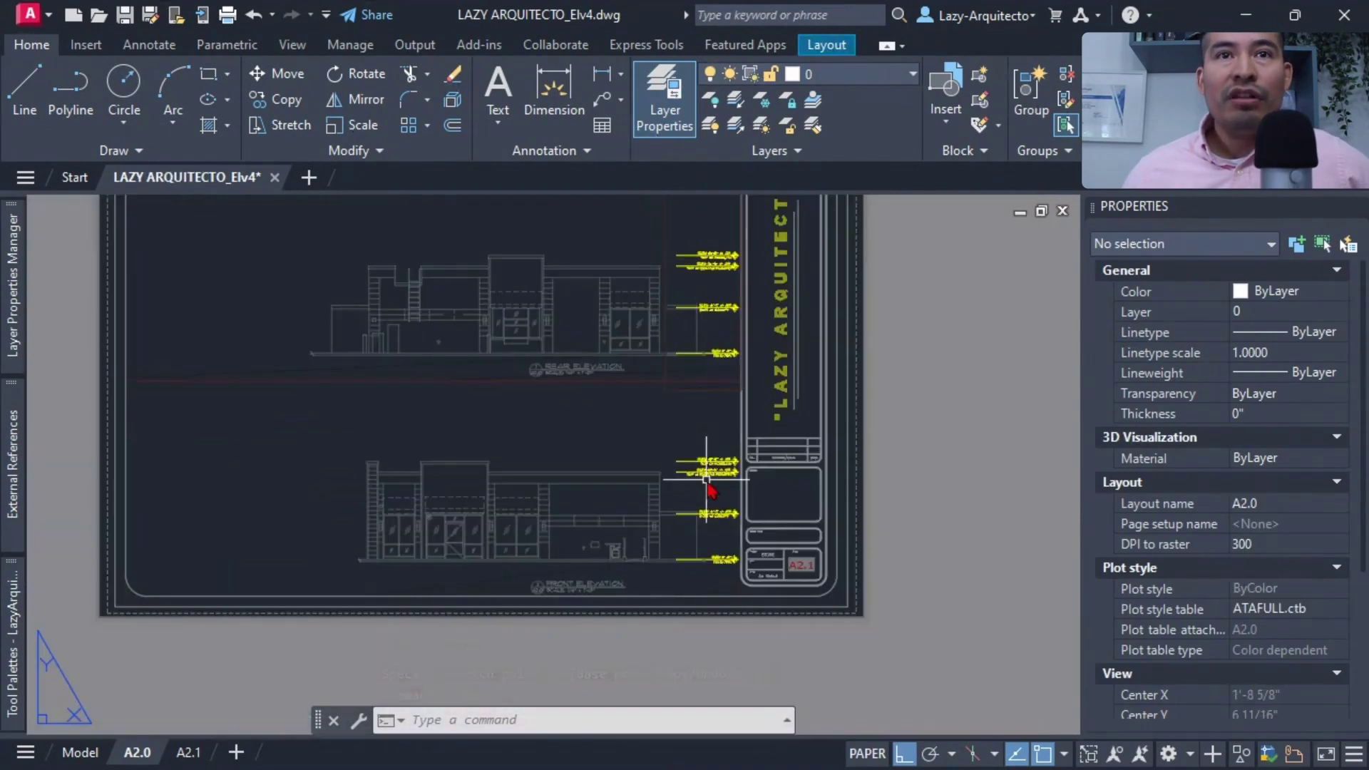
pyautogui.scroll(6, 672, 331)
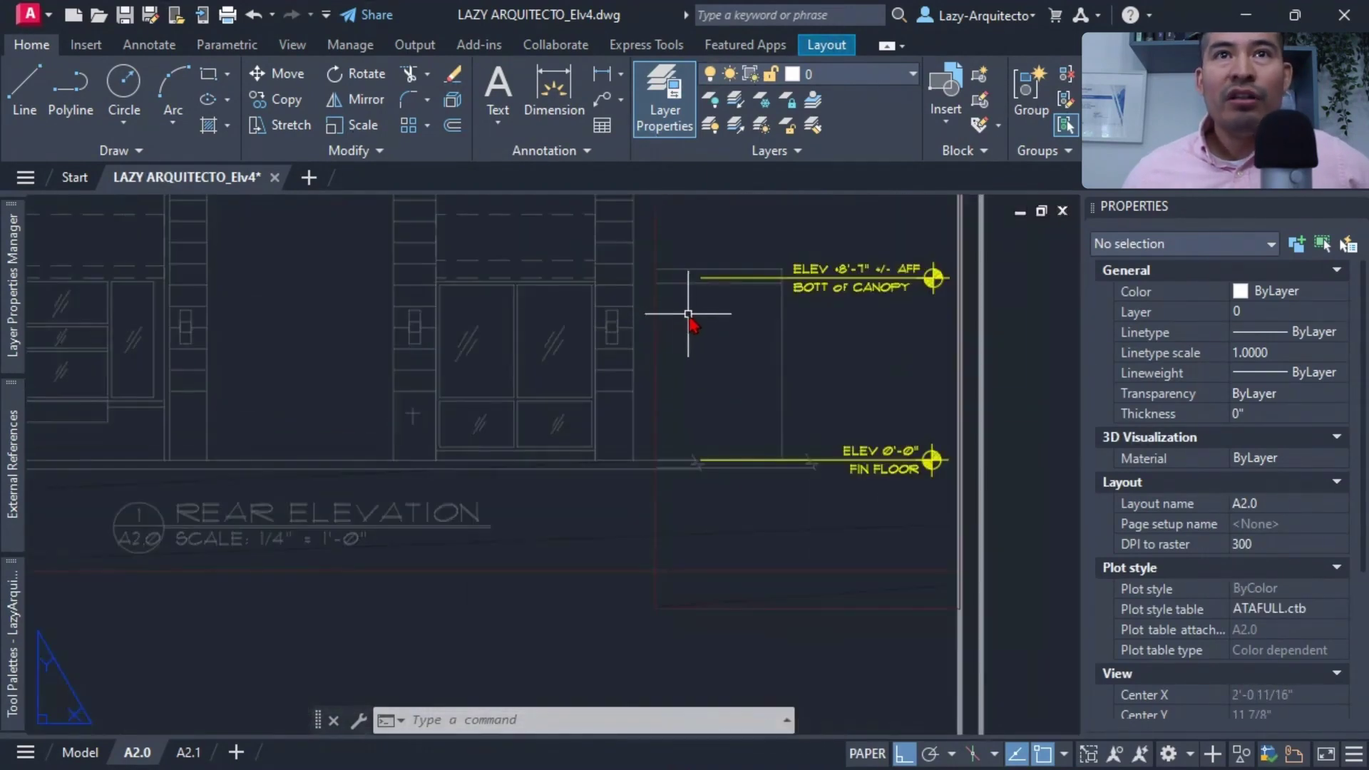
pyautogui.moveTo(691, 314); pyautogui.dragTo(642, 534, button='middle')
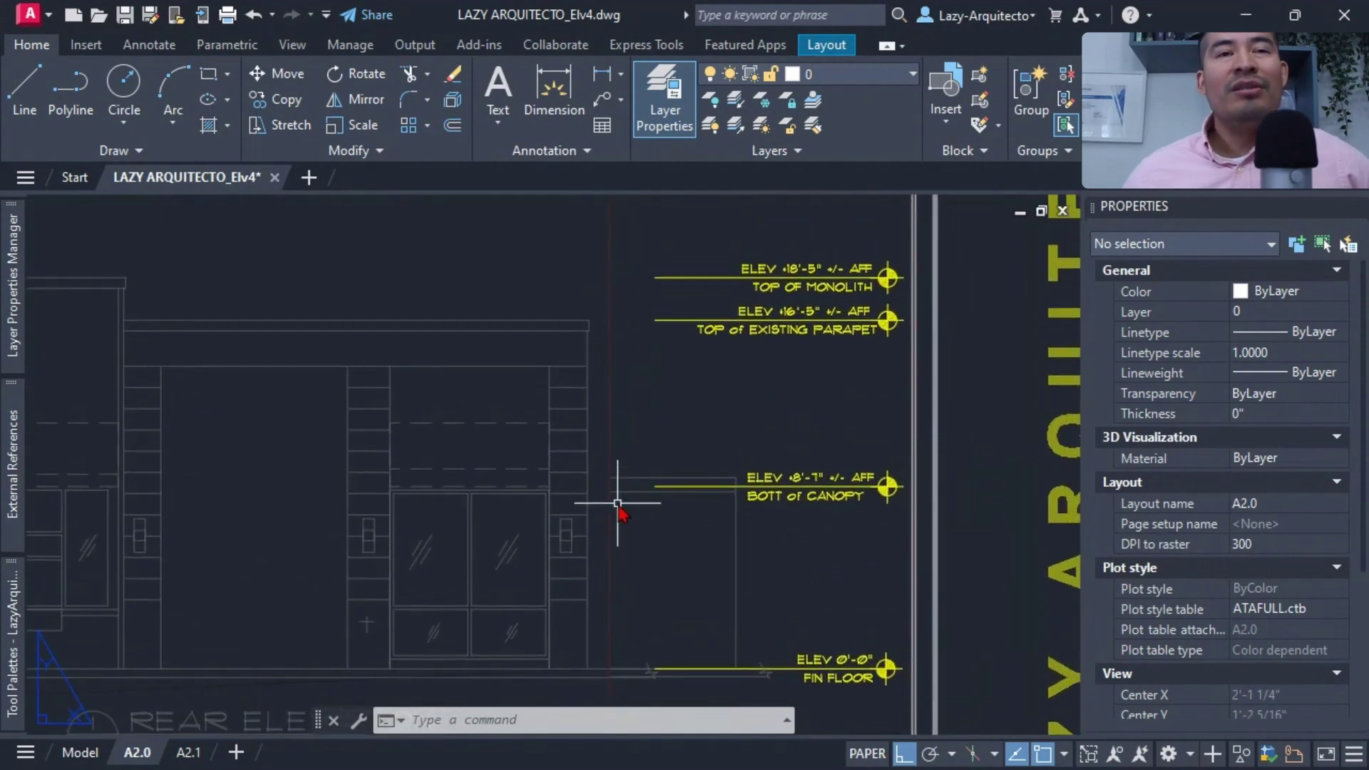
pyautogui.scroll(-3, 618, 506)
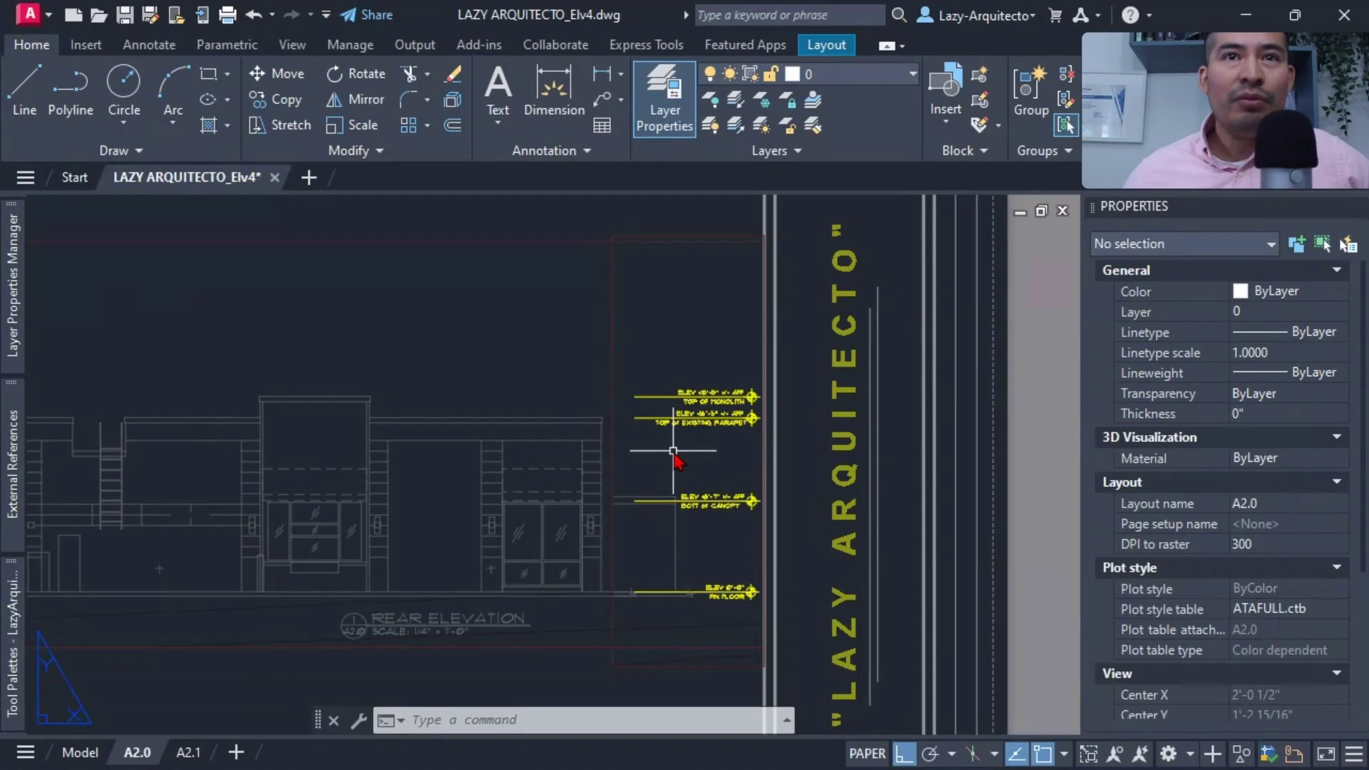
# - Inside the narrow viewport, VP-freeze every layer except ARTAG so only the level tags show
pyautogui.doubleClick(673, 450)
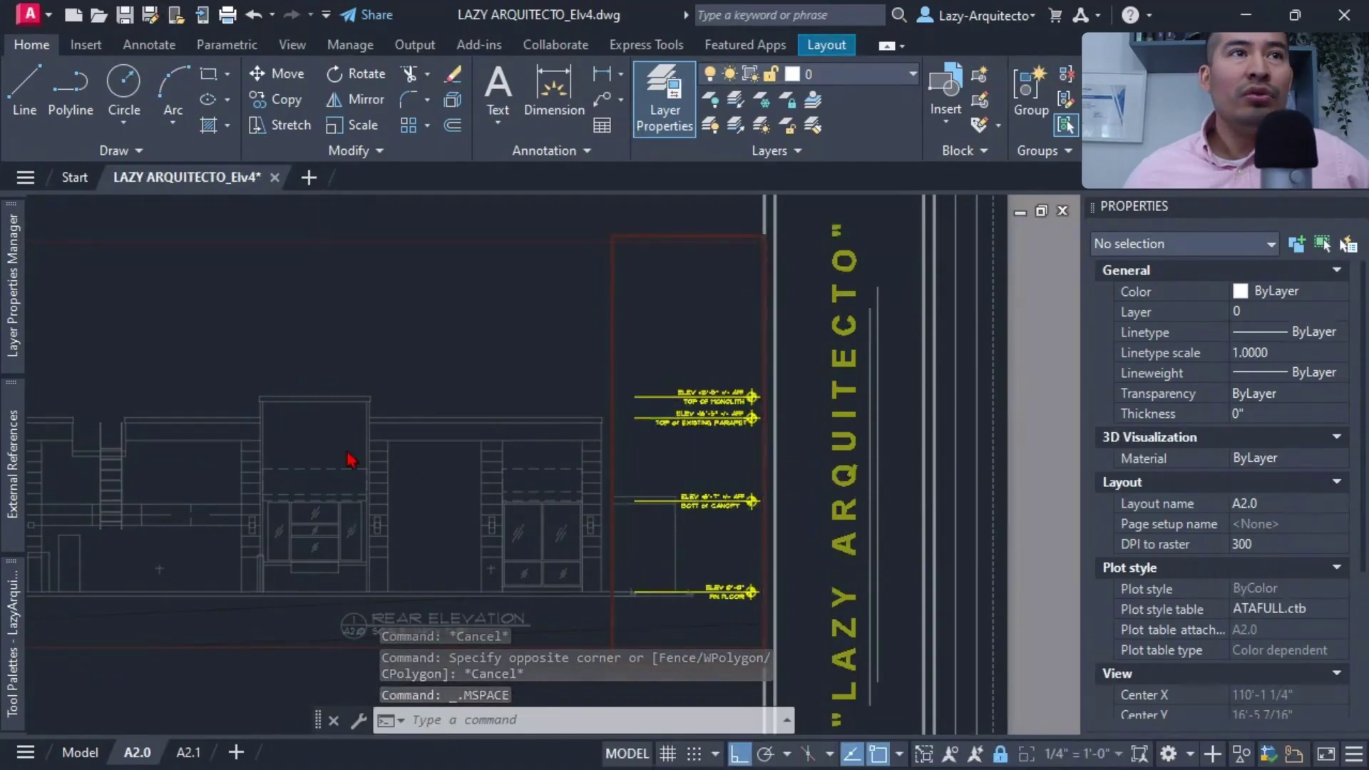
pyautogui.moveTo(14, 314)
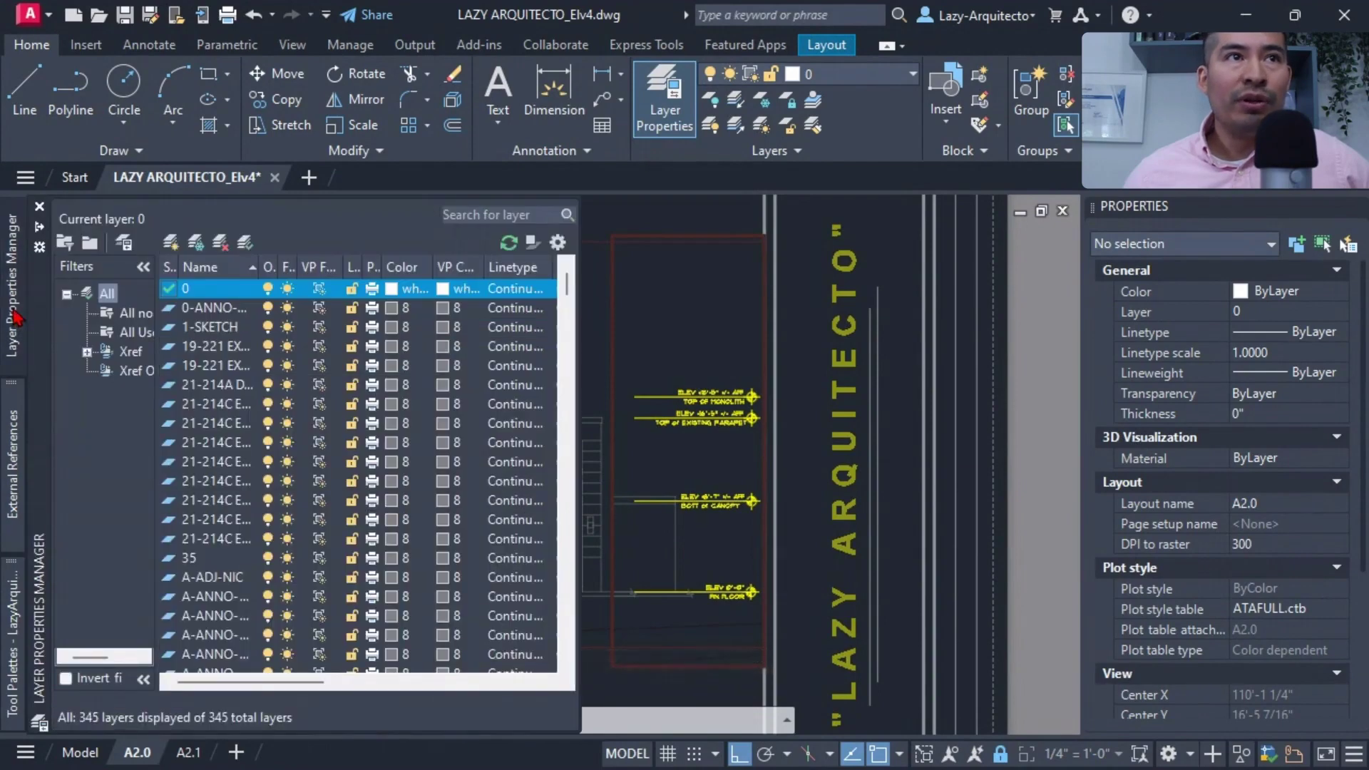
pyautogui.click(707, 419)
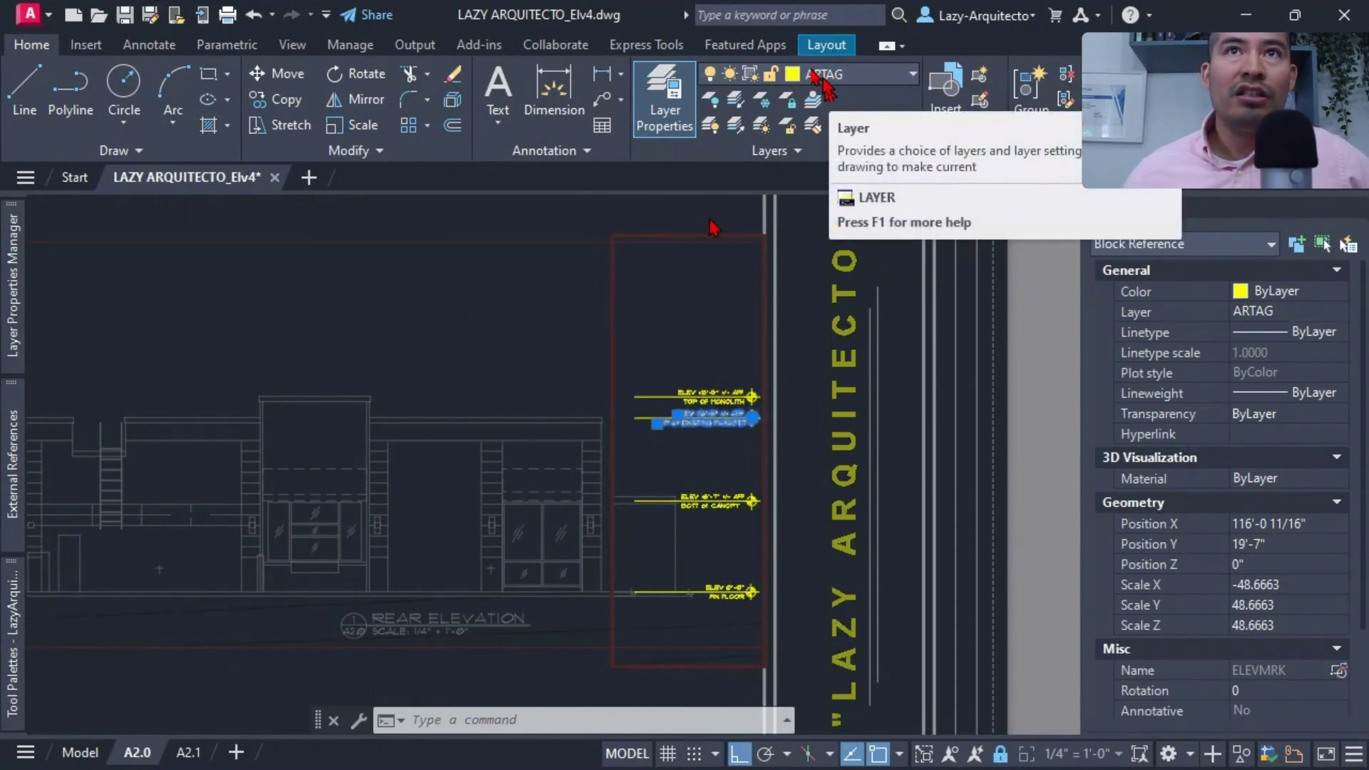
pyautogui.moveTo(7, 307)
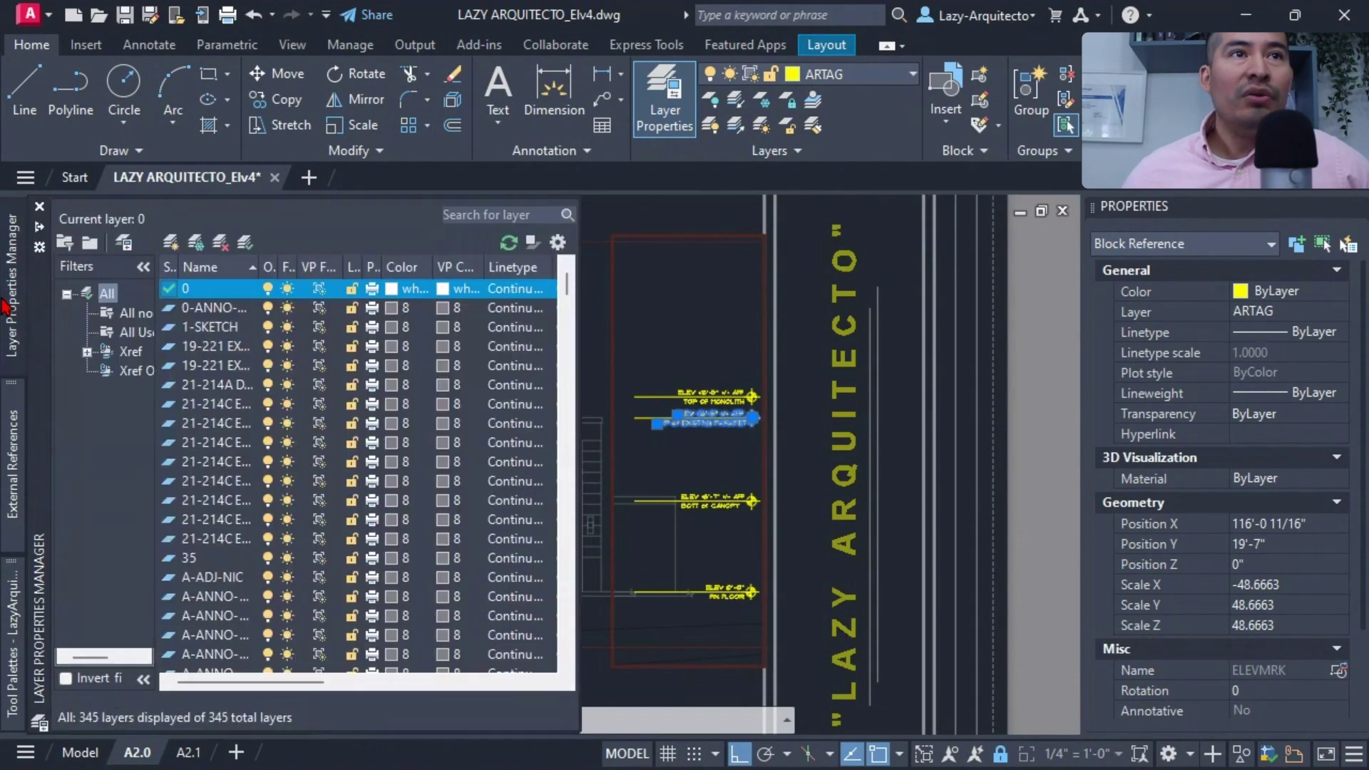
pyautogui.click(207, 522)
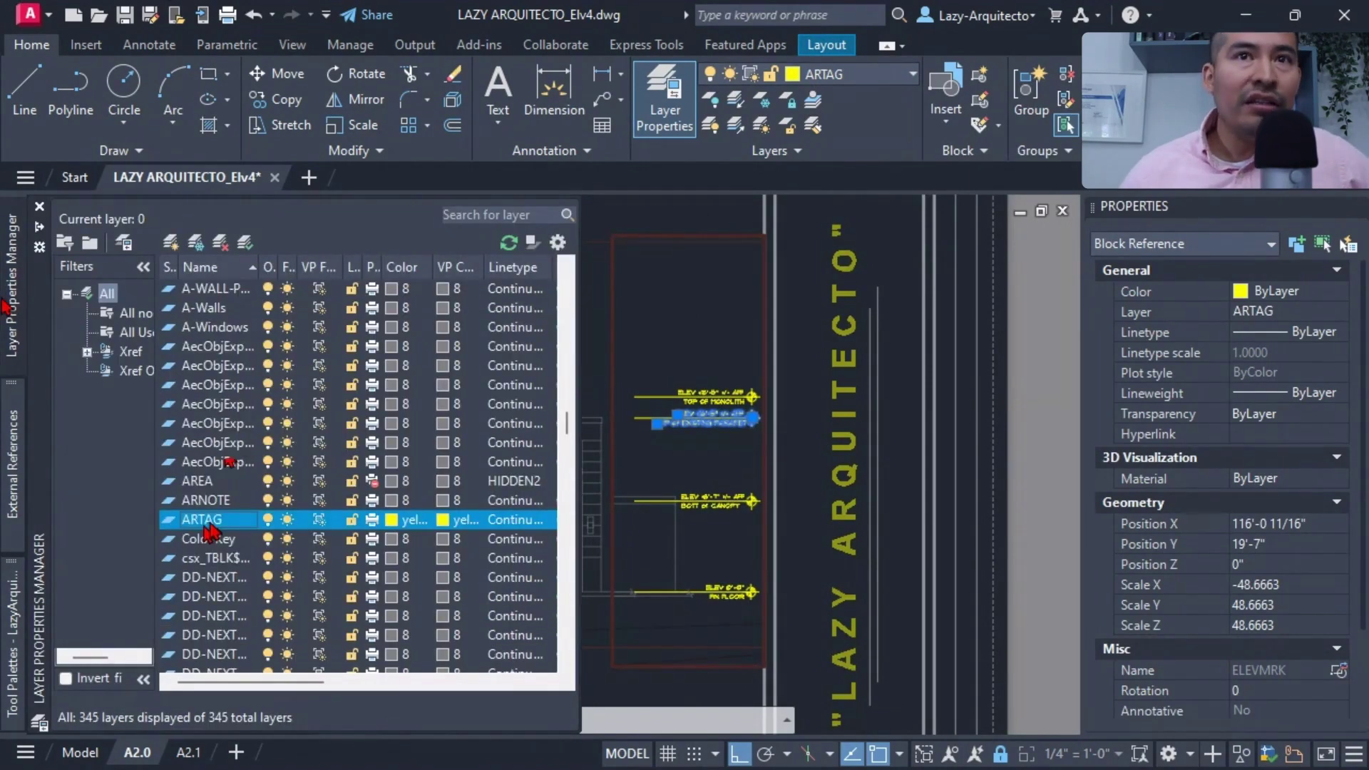
pyautogui.hotkey('ctrl', 'a')
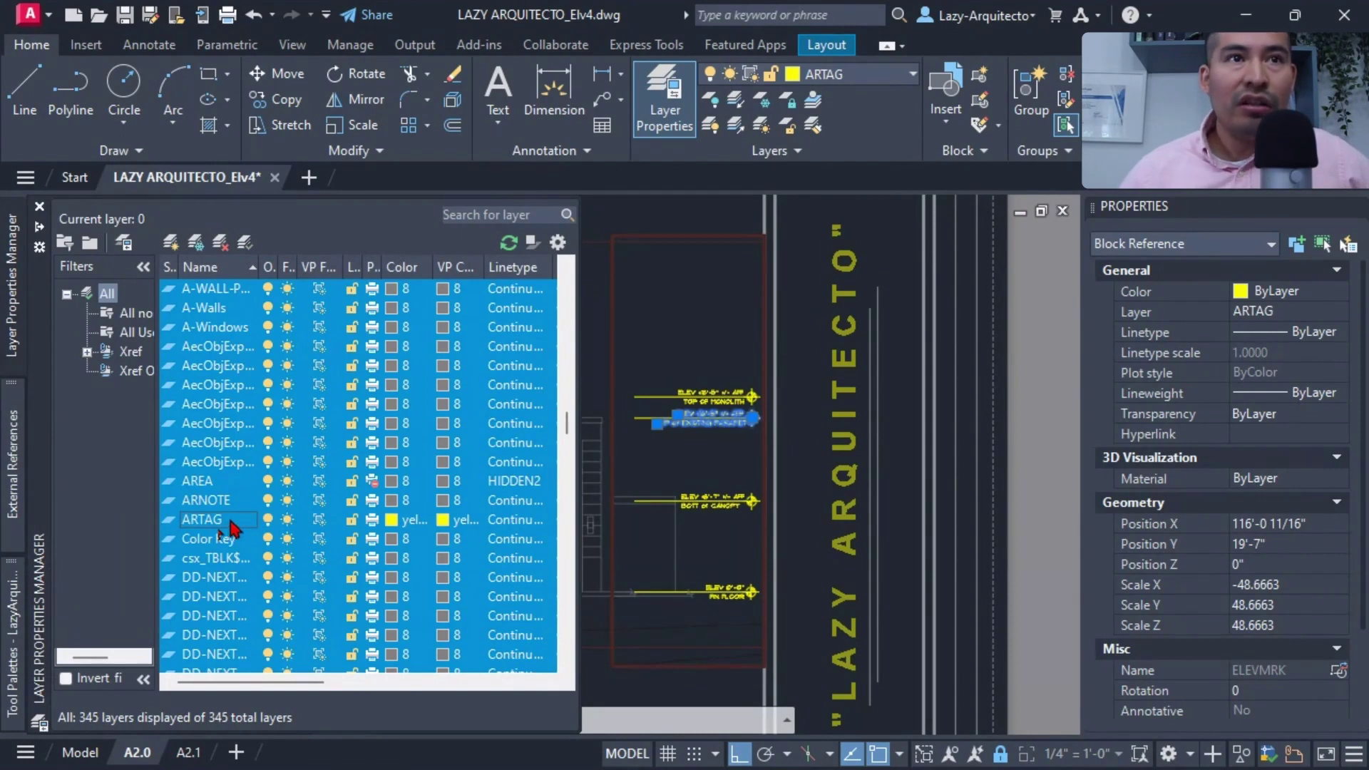
pyautogui.hotkey('ctrl', 'End')
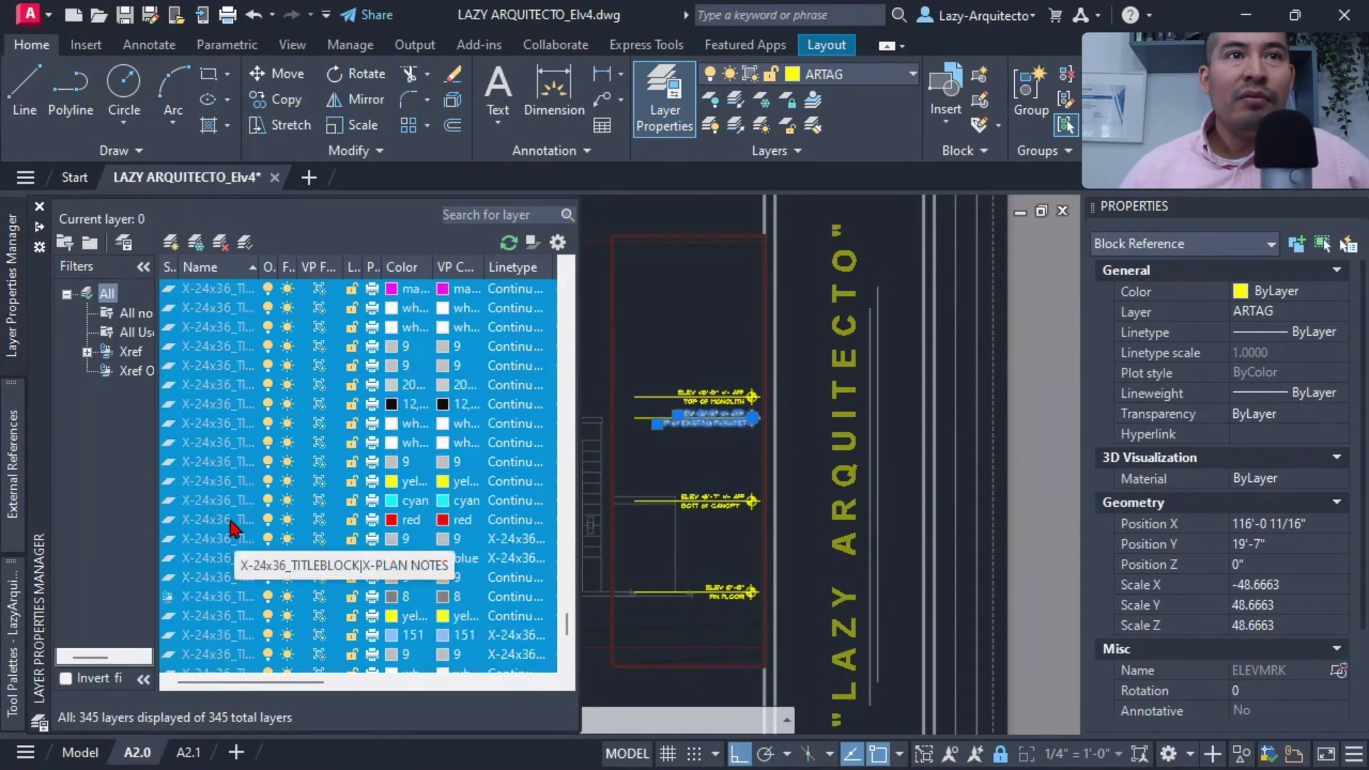
pyautogui.scroll(20, 232, 528)
pyautogui.scroll(20, 232, 528)
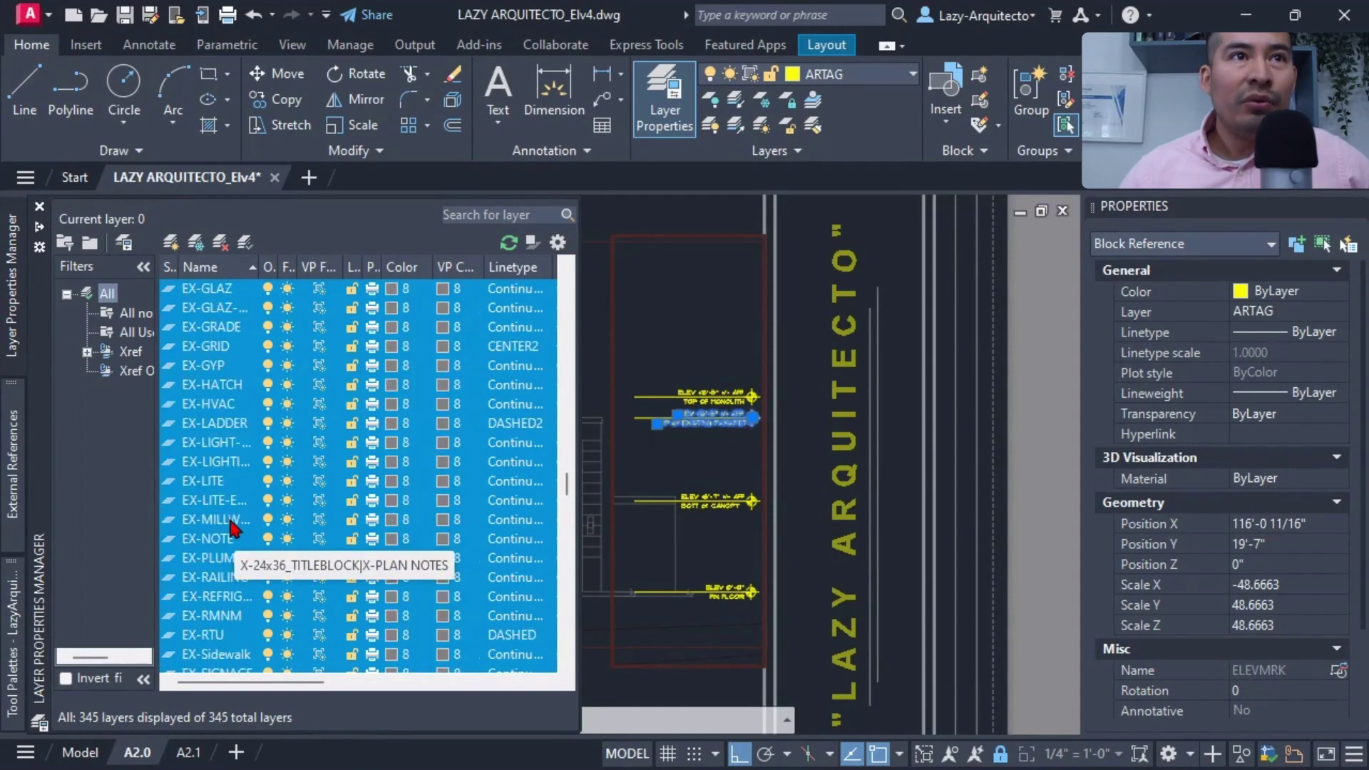
pyautogui.scroll(-2, 221, 521)
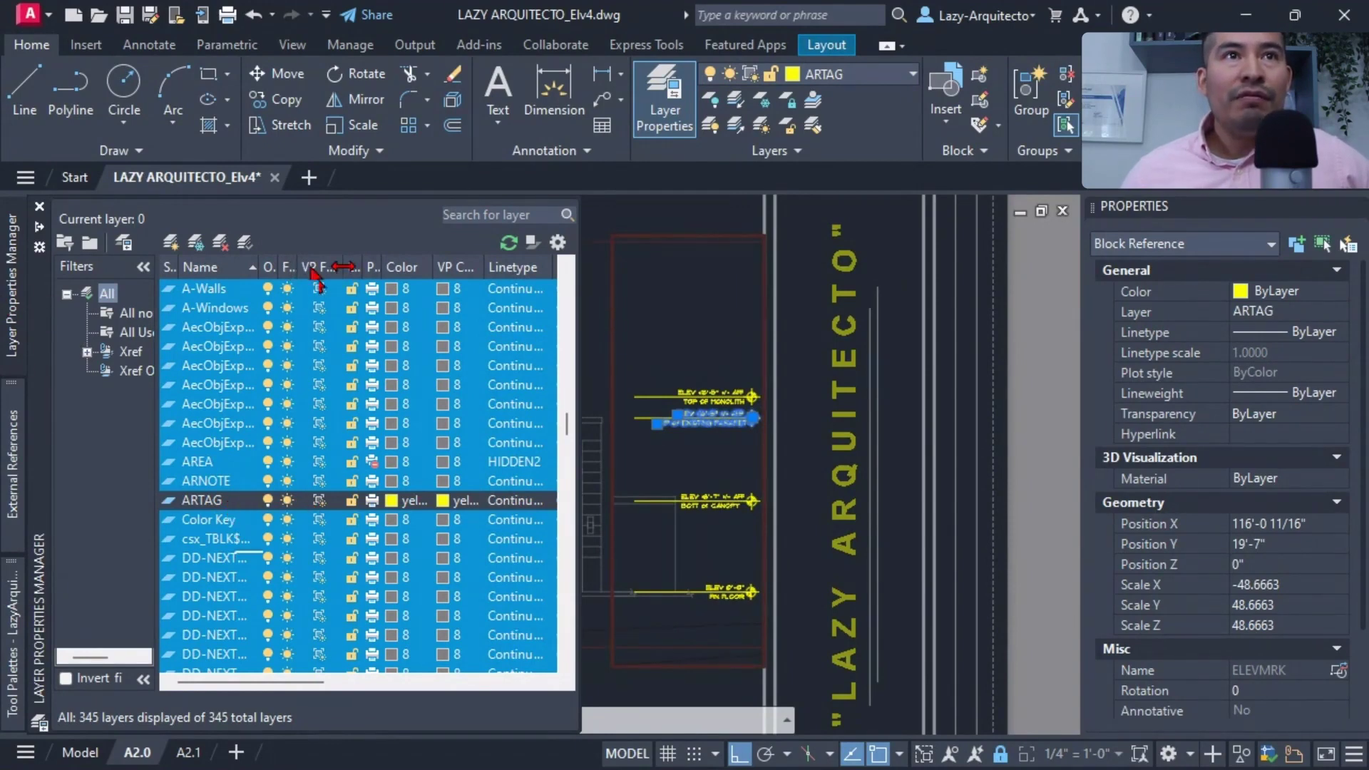
pyautogui.moveTo(372, 269); pyautogui.dragTo(376, 269)
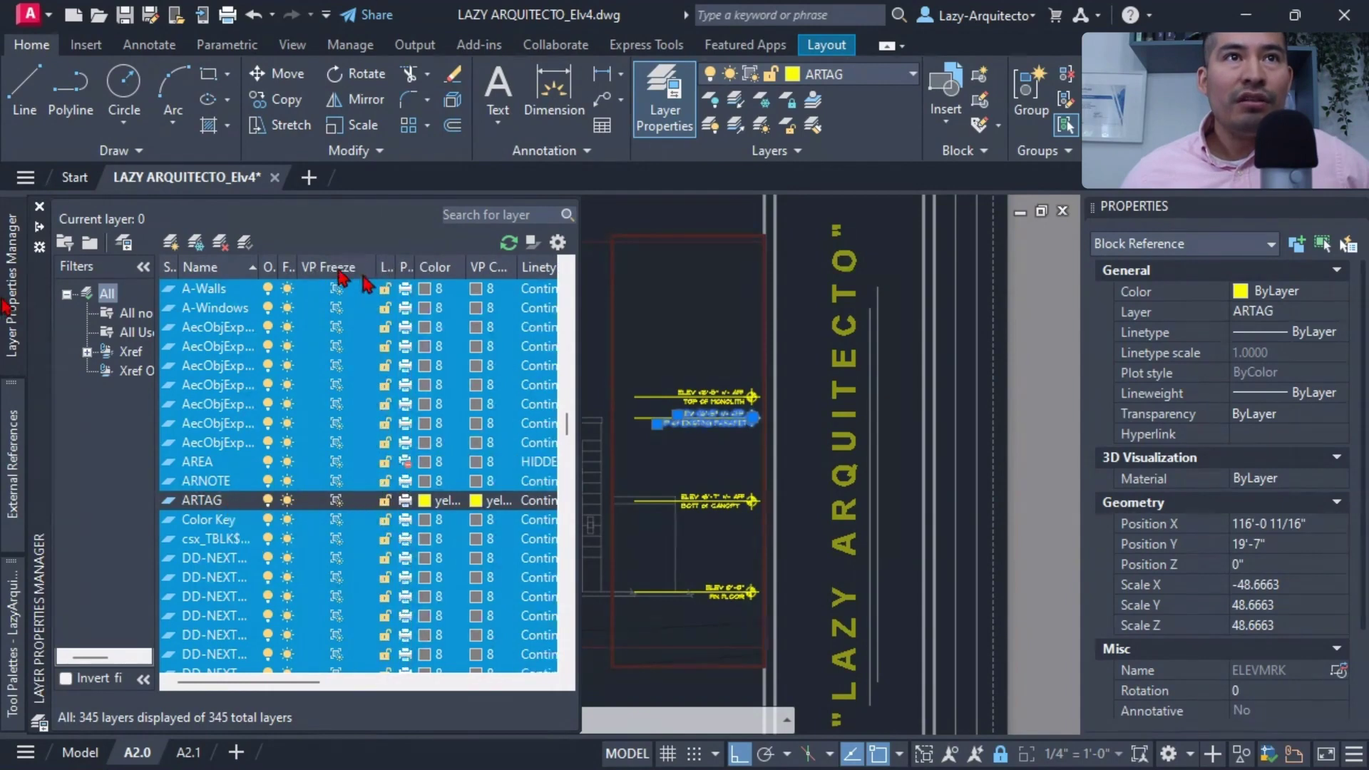
pyautogui.press('Escape')
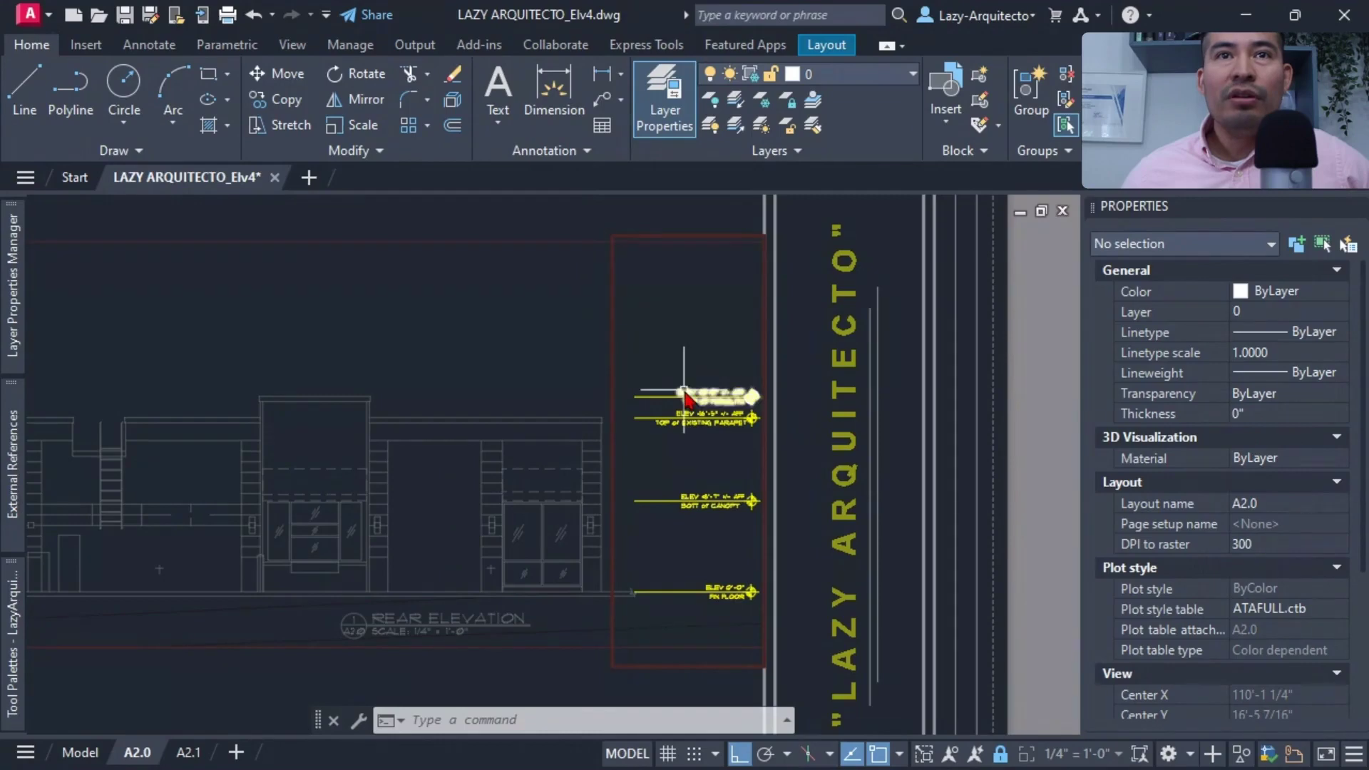
# - Copy the A2.0 tag viewport with its base point at the FIN FLOOR tag line
pyautogui.doubleClick(1036, 419)
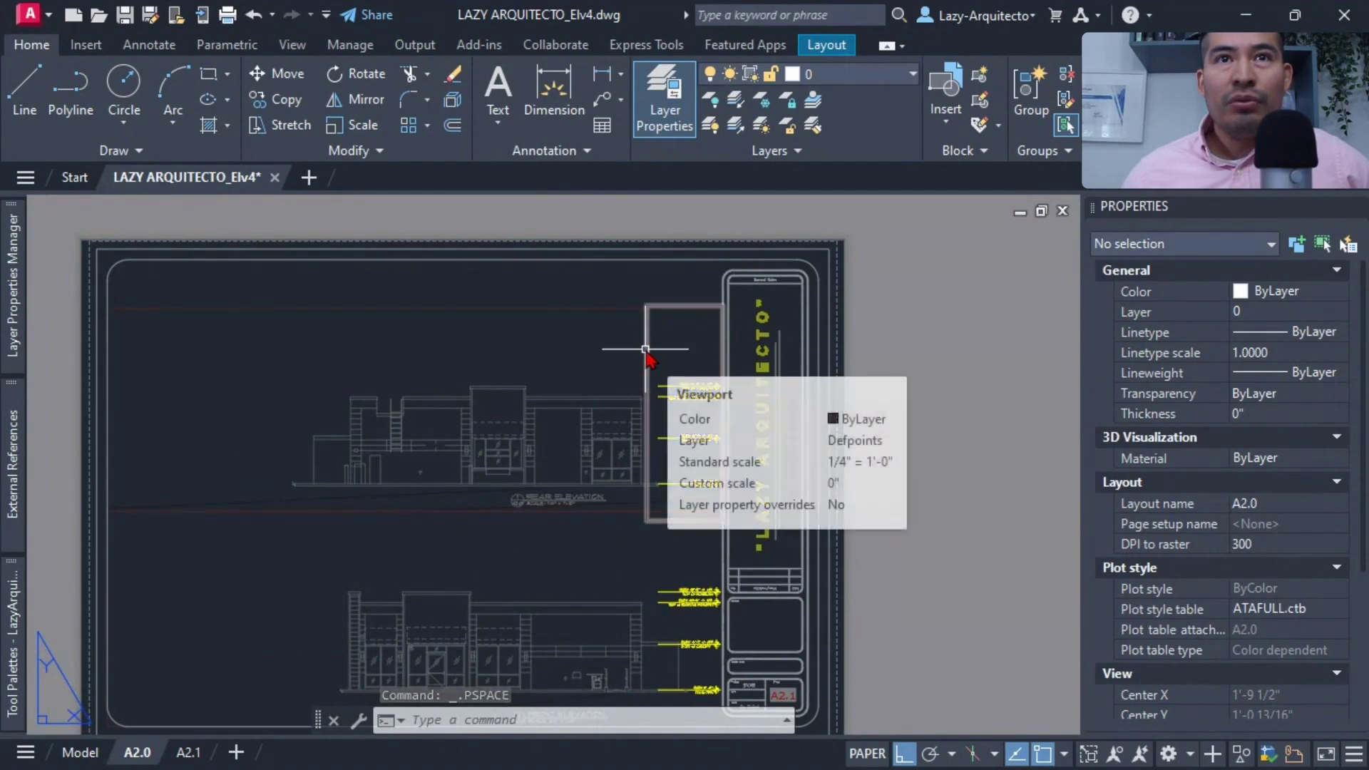
pyautogui.click(647, 361)
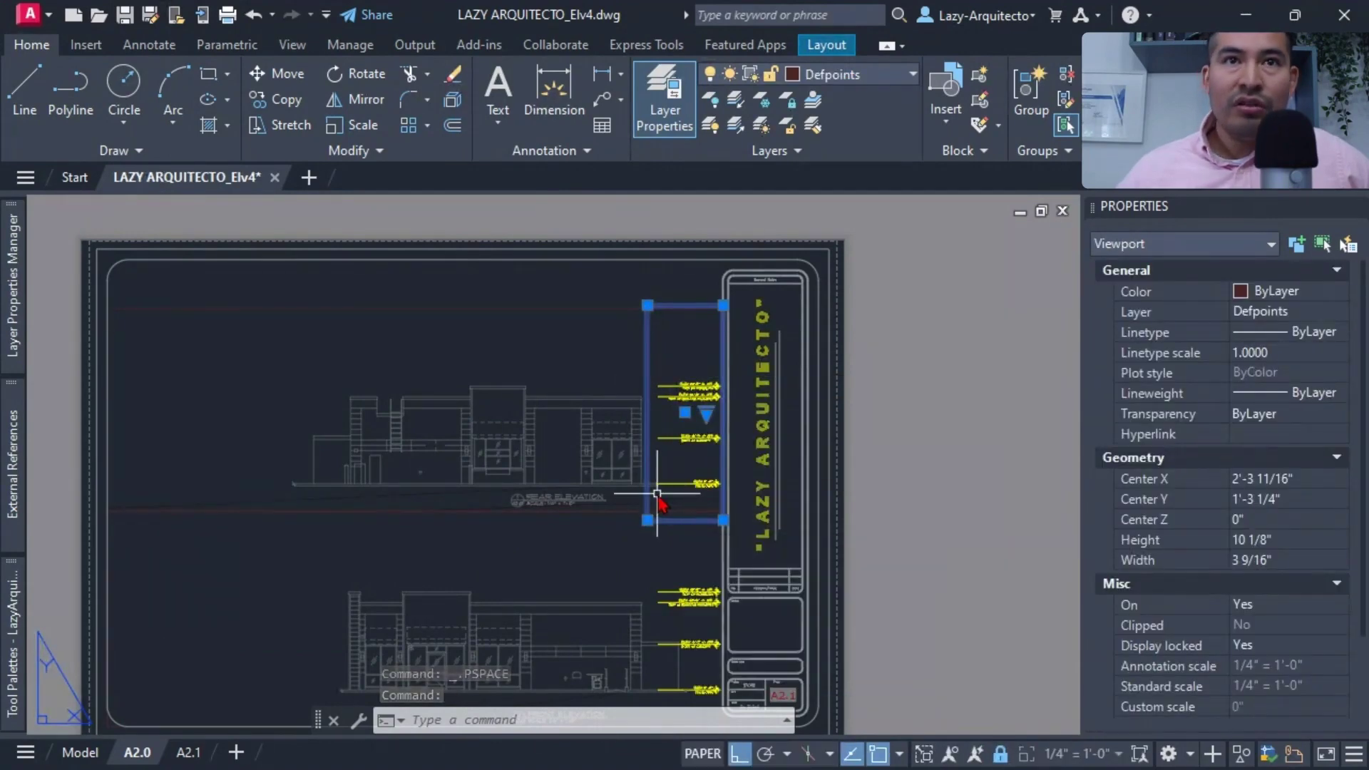
pyautogui.hotkey('ctrl', 'shift', 'c')
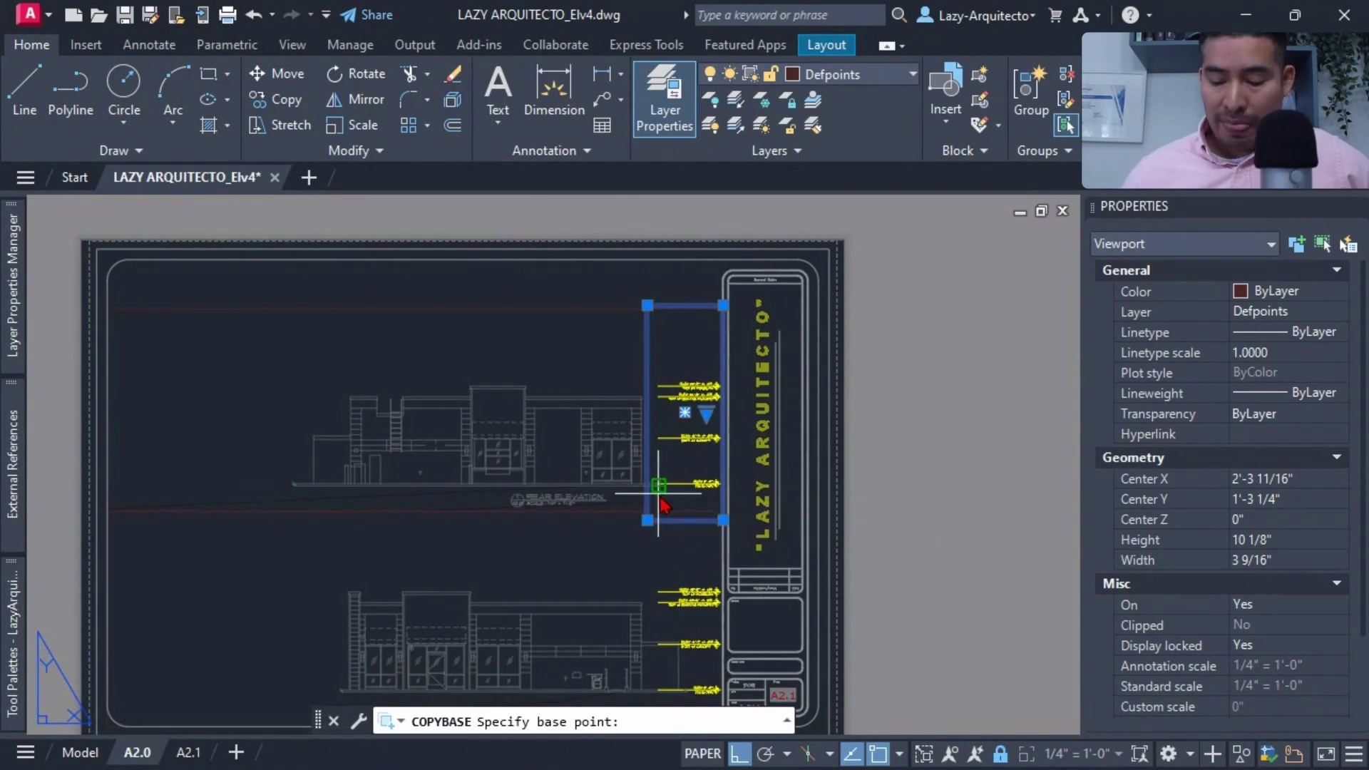
pyautogui.scroll(8, 635, 500)
pyautogui.click(454, 436)
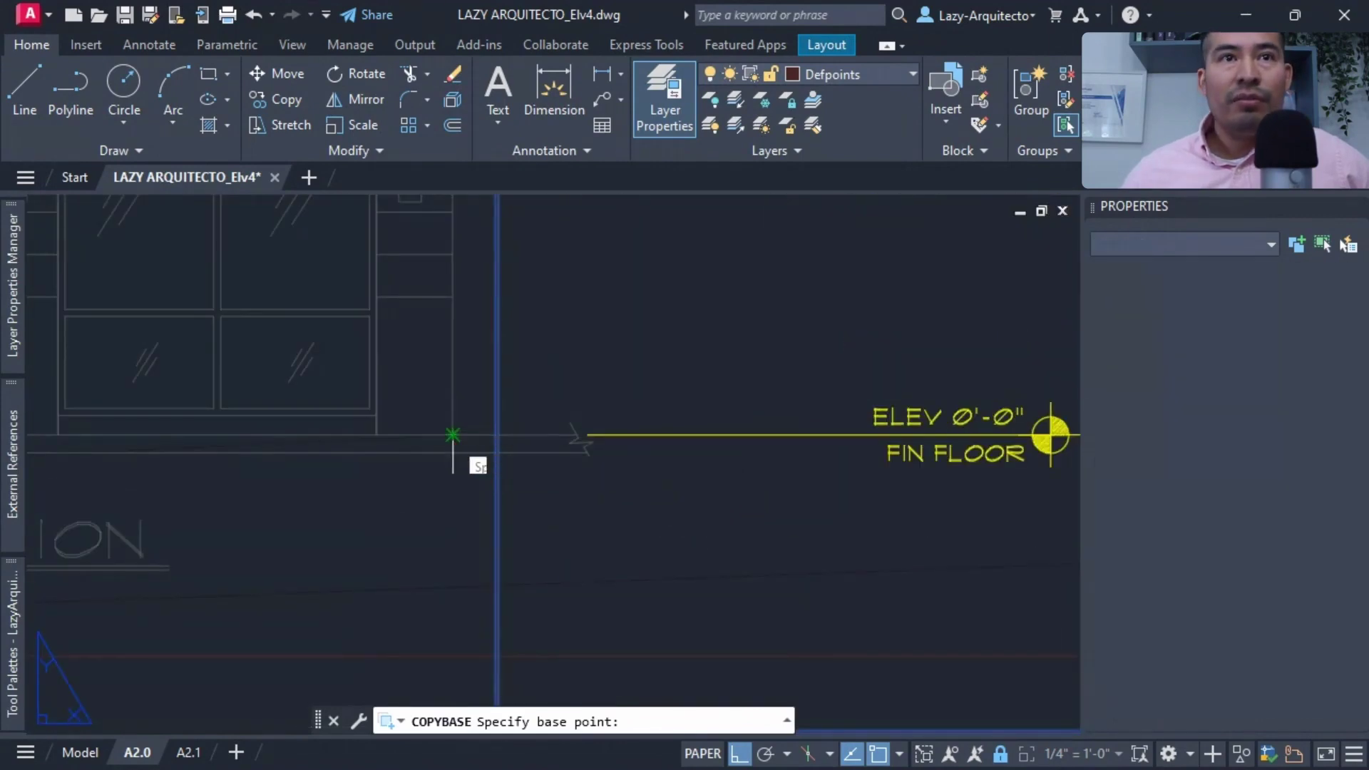
# - On sheet A2.1, paste the tag viewport at the first side elevation's floor line
pyautogui.hotkey('ctrl', 'pagedown')
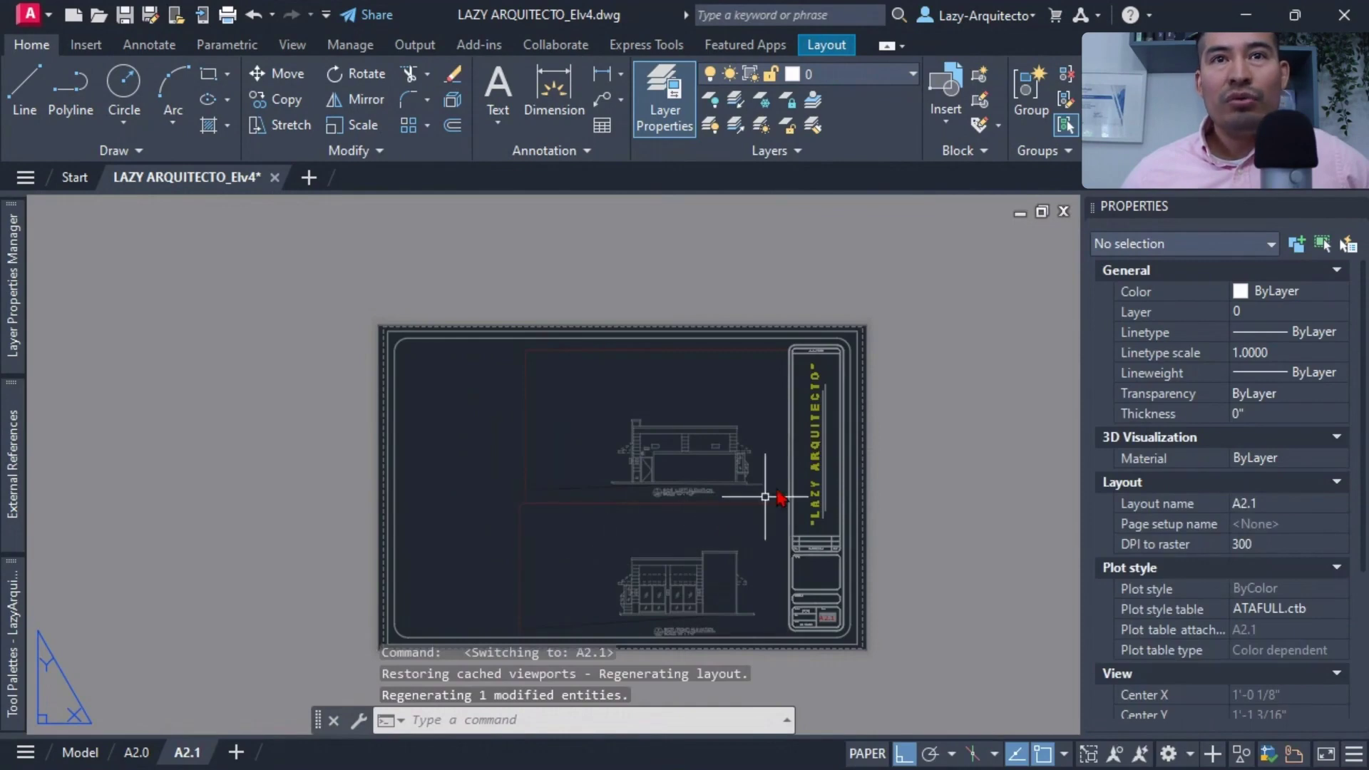
pyautogui.scroll(7, 765, 497)
pyautogui.hotkey('ctrl', 'v')
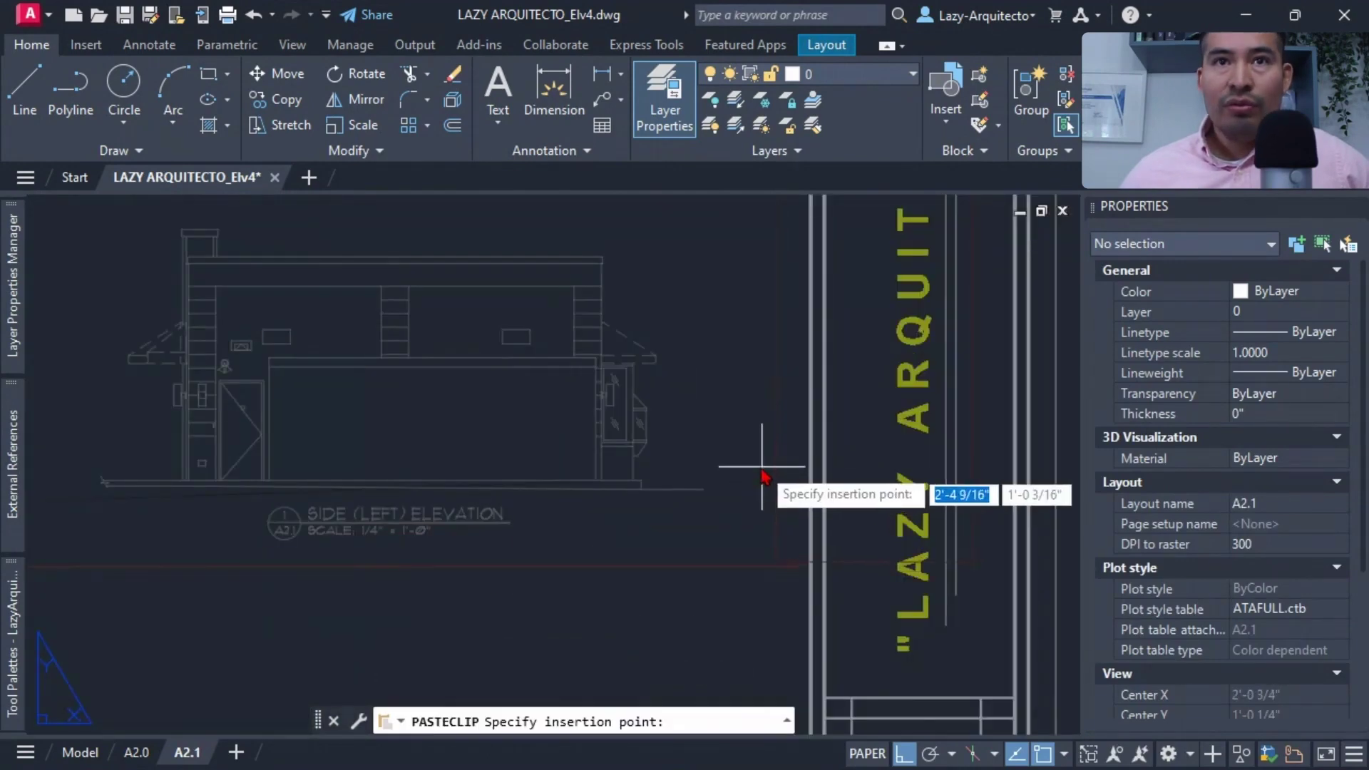
pyautogui.scroll(5, 627, 484)
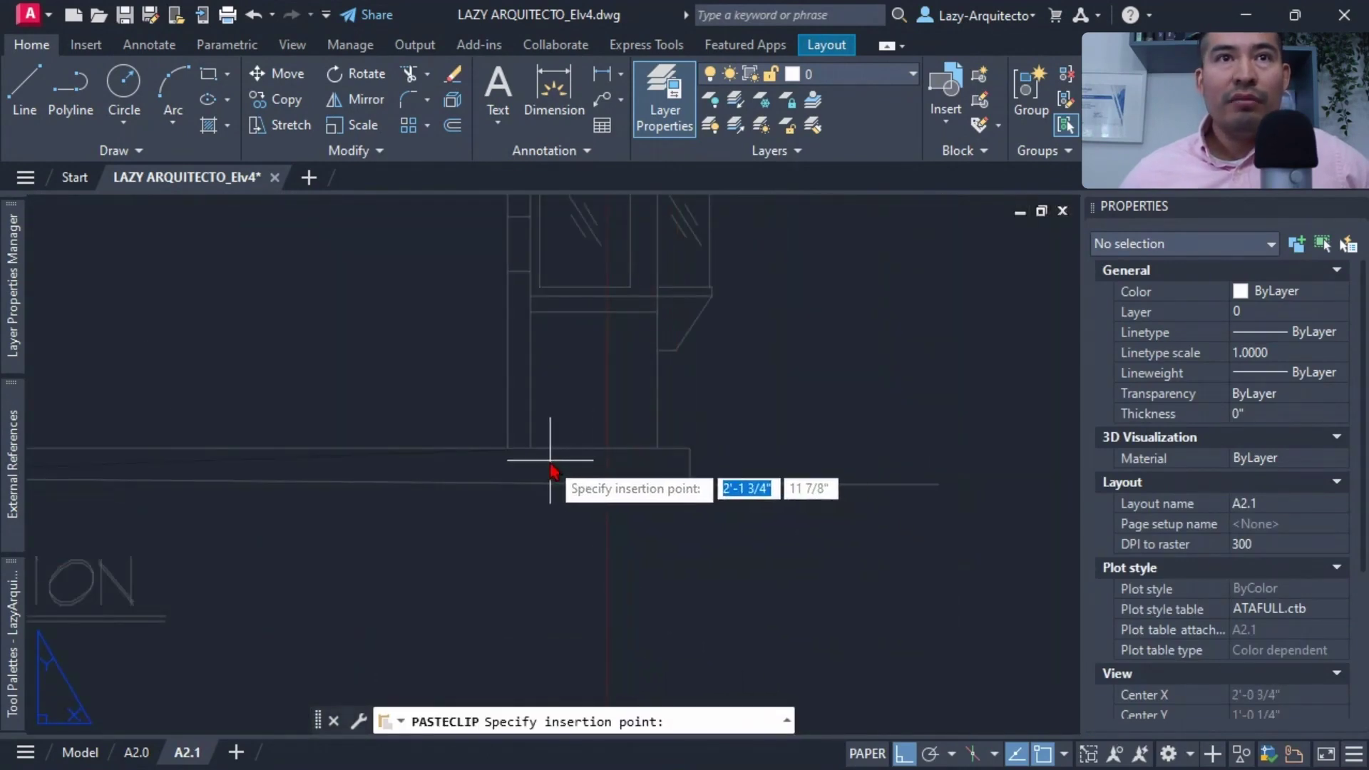
pyautogui.click(521, 452)
pyautogui.scroll(-6, 559, 471)
pyautogui.scroll(3, 581, 473)
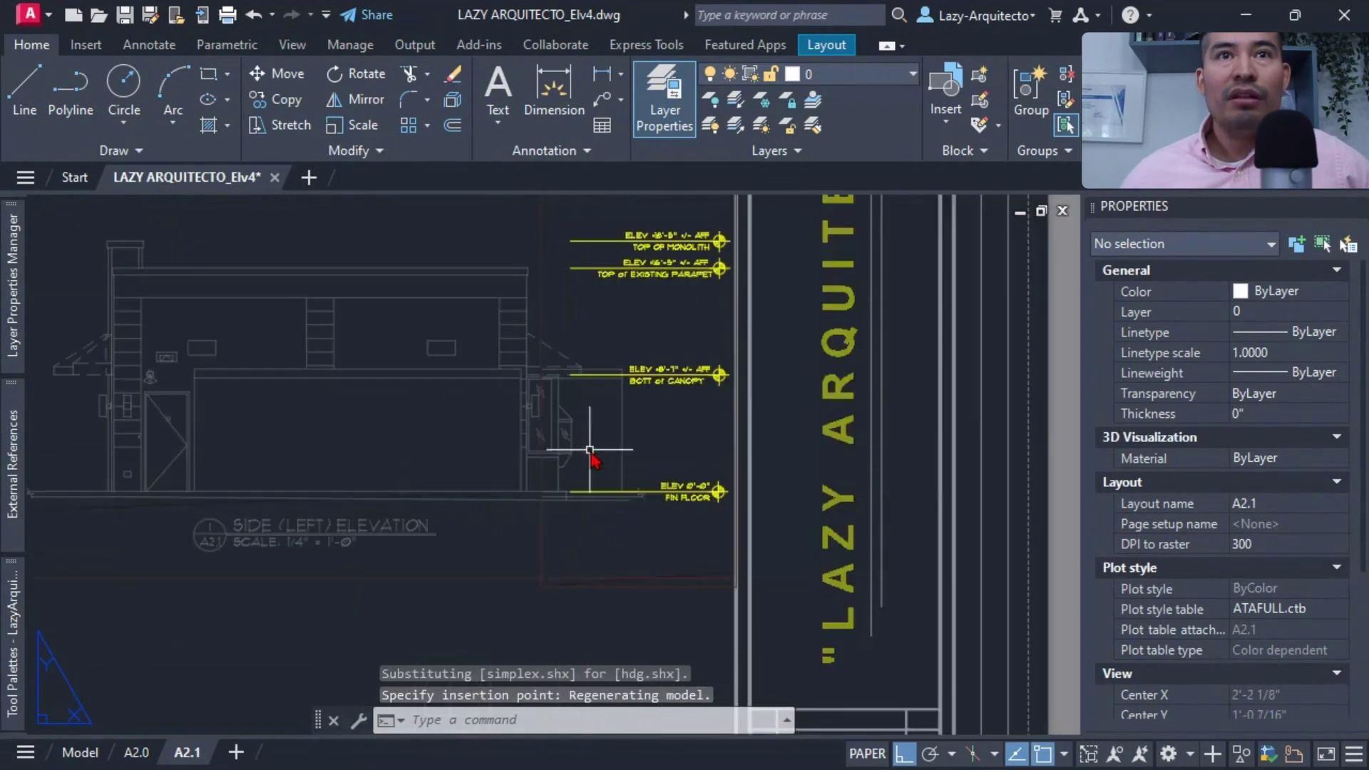
# - Paste a second tag viewport at the lower side elevation's floor line
pyautogui.doubleClick(590, 458)
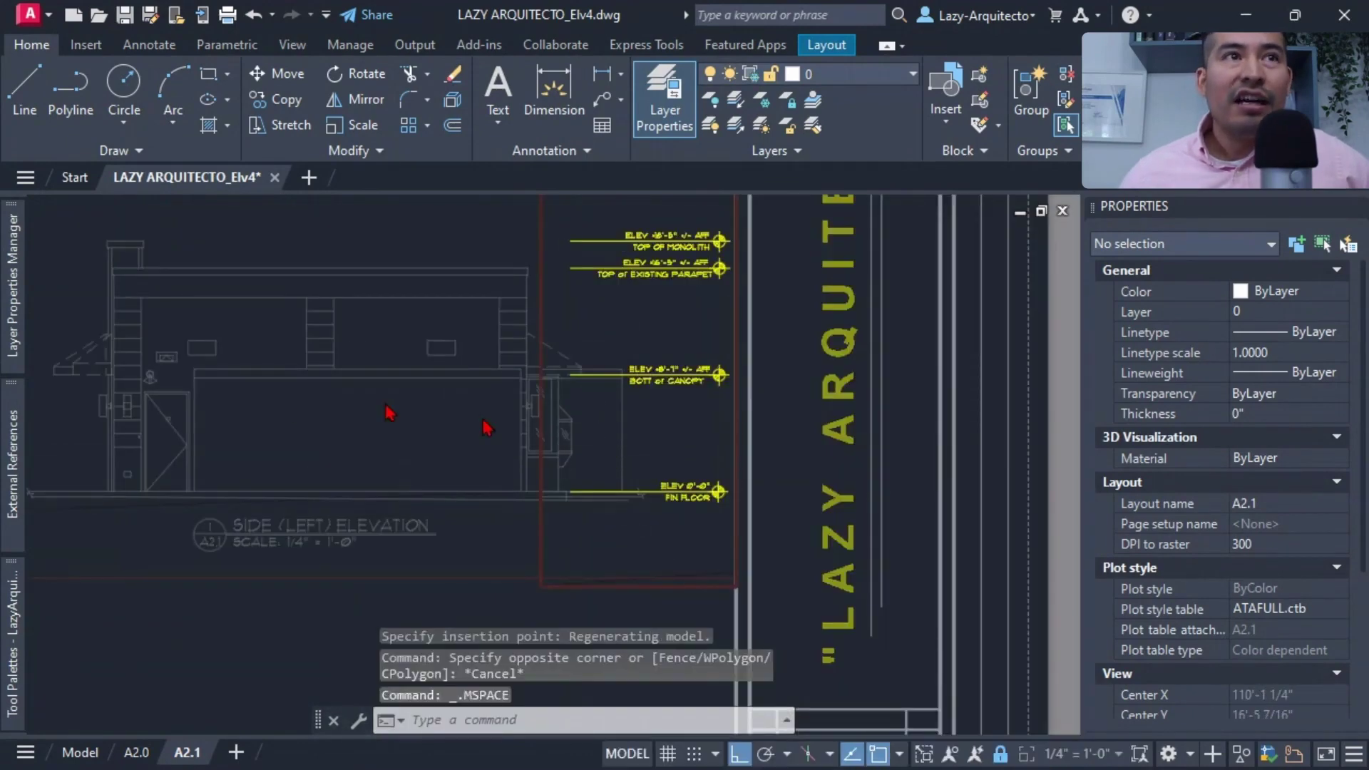
pyautogui.moveTo(17, 313)
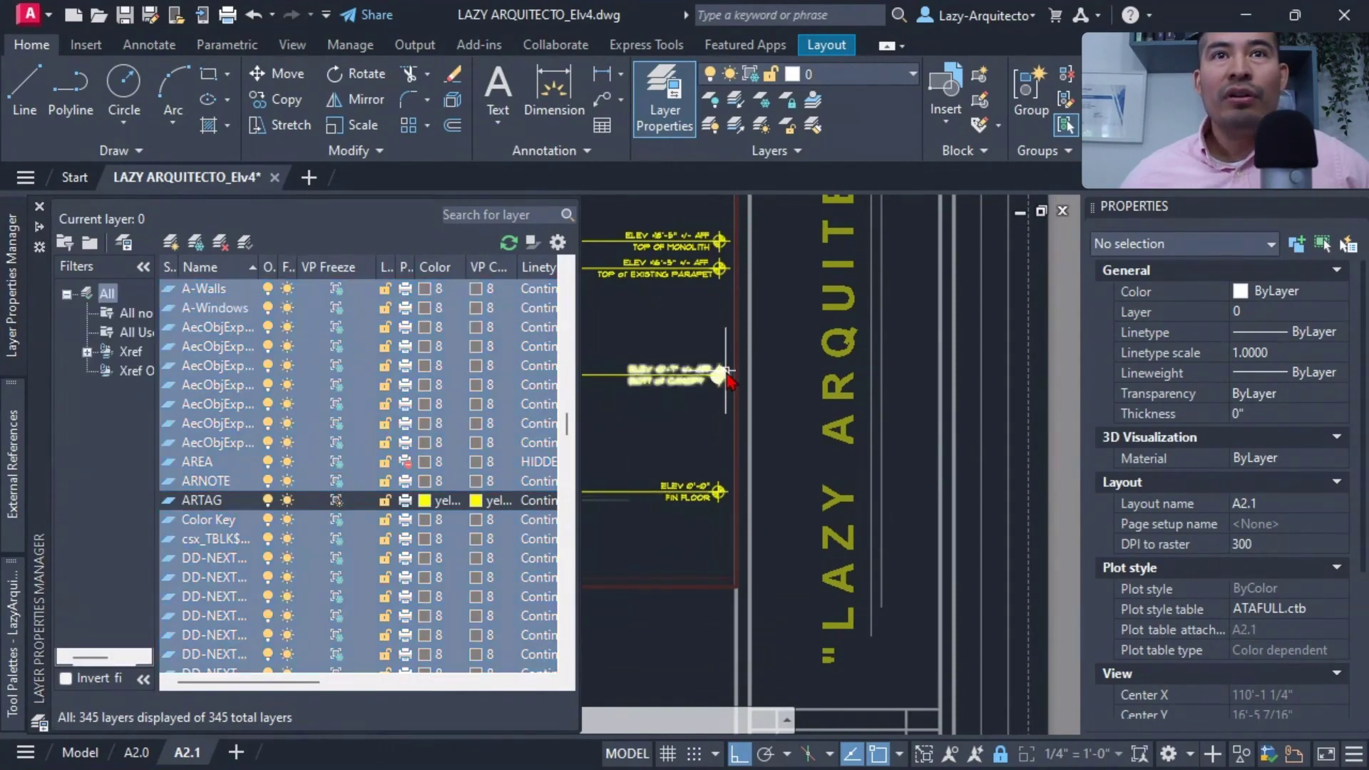
pyautogui.click(634, 218)
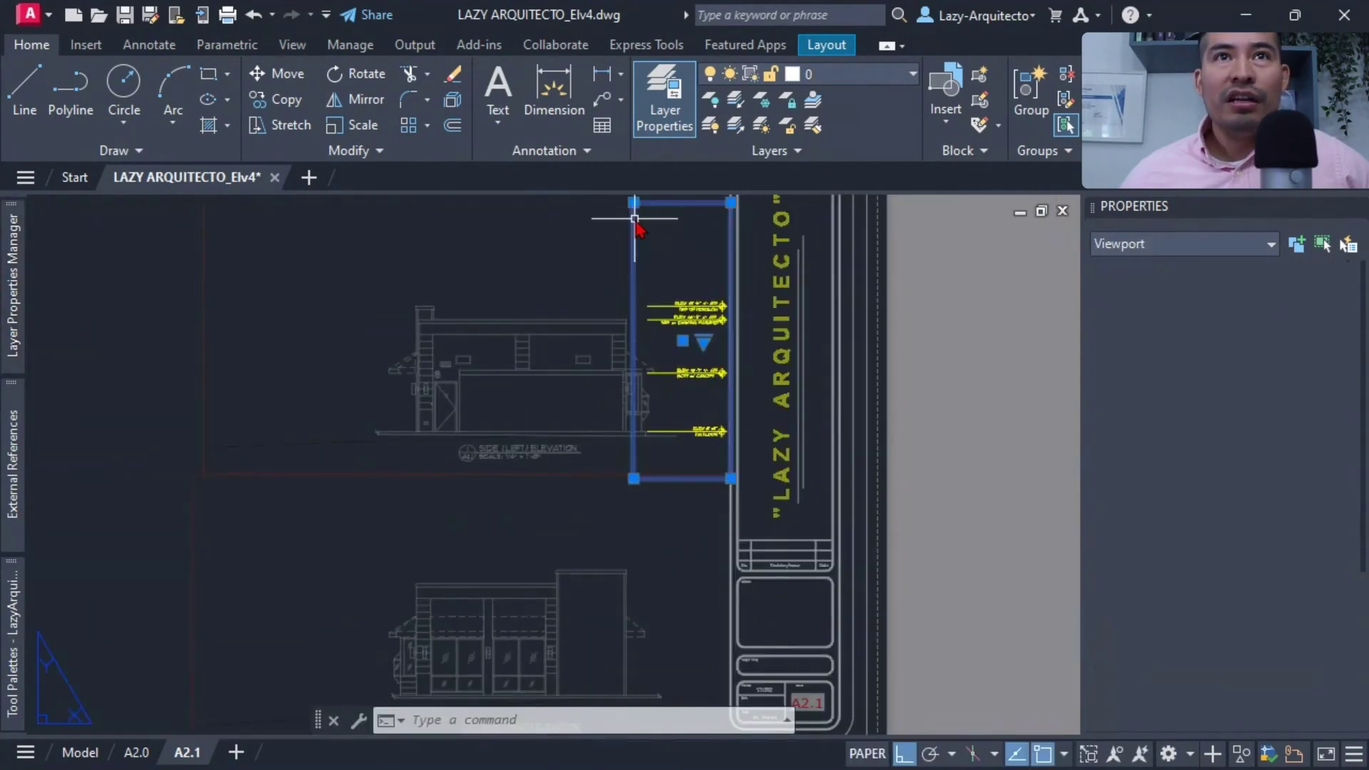
pyautogui.scroll(3, 526, 425)
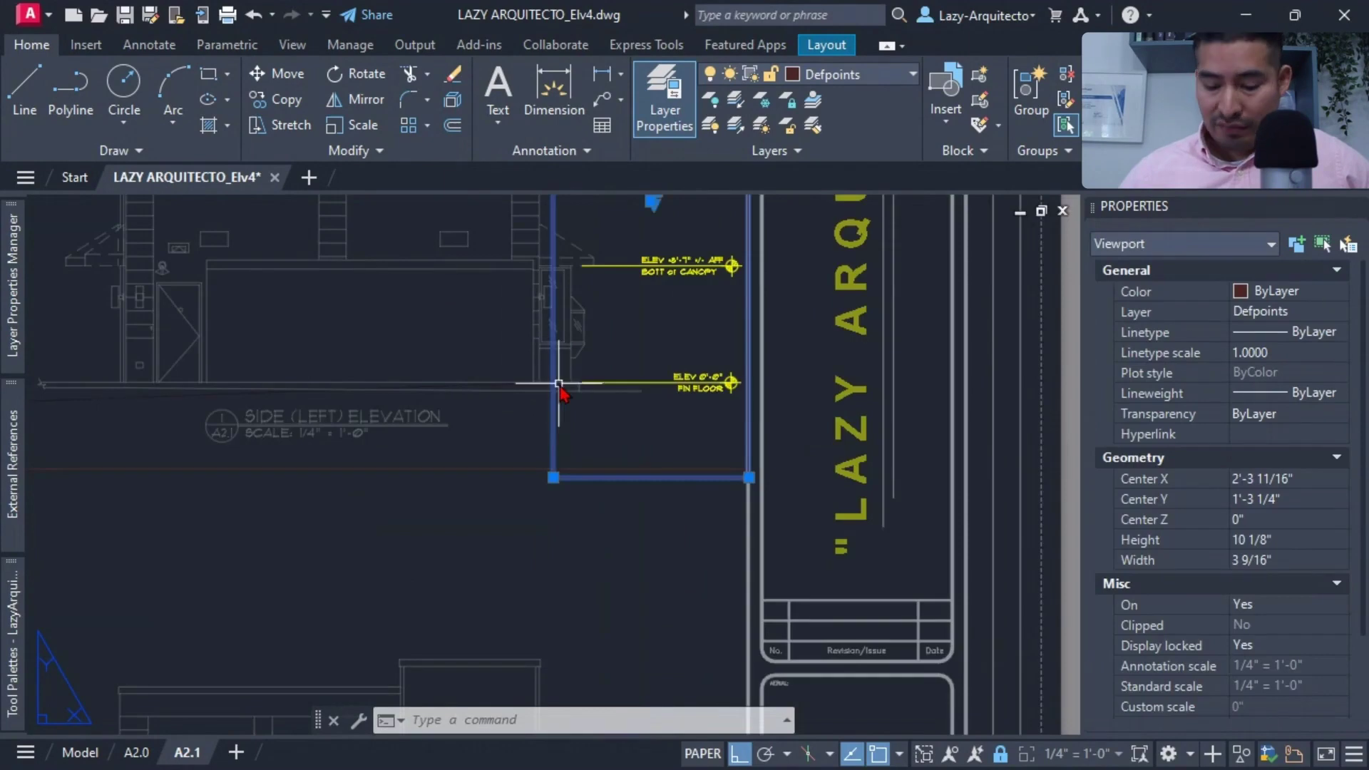
pyautogui.hotkey('ctrl', 'v')
pyautogui.scroll(-3, 581, 606)
pyautogui.scroll(8, 565, 678)
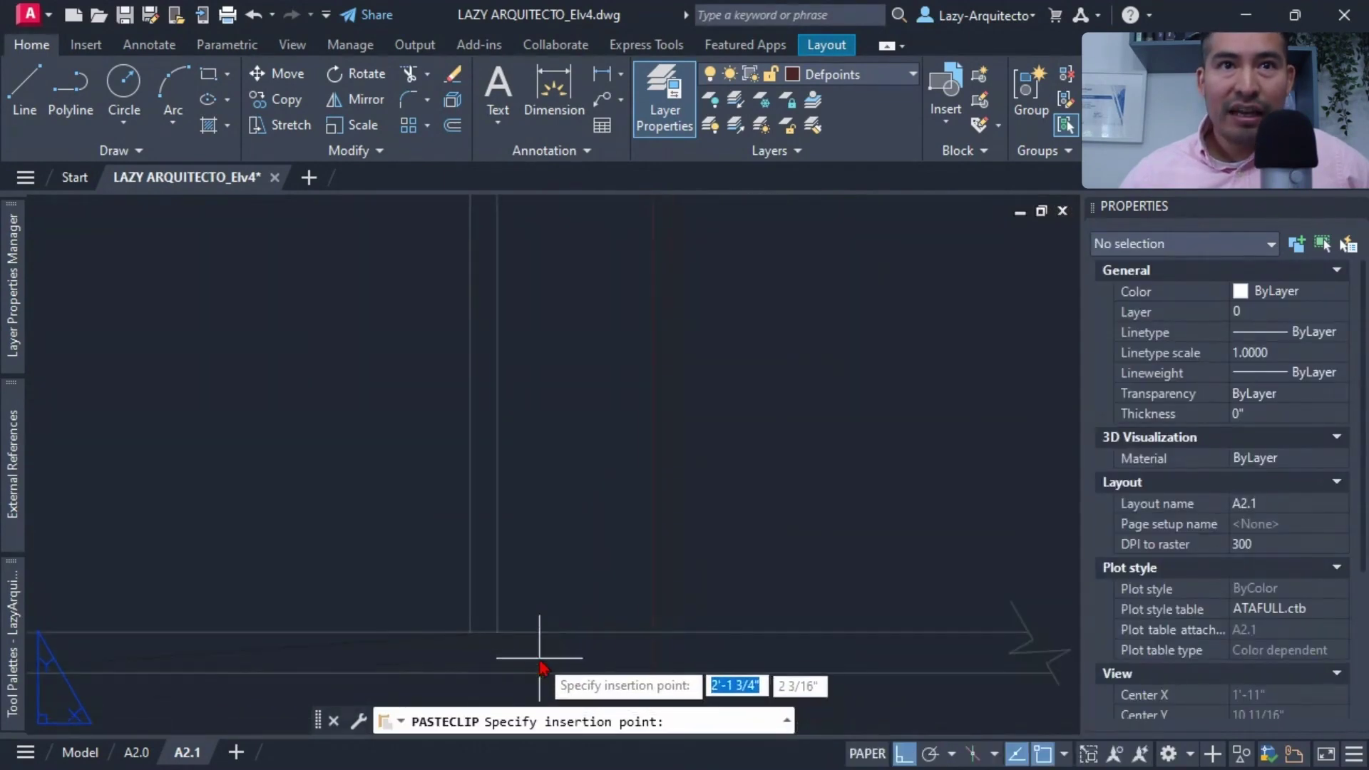
pyautogui.scroll(-3, 540, 667)
pyautogui.scroll(3, 526, 648)
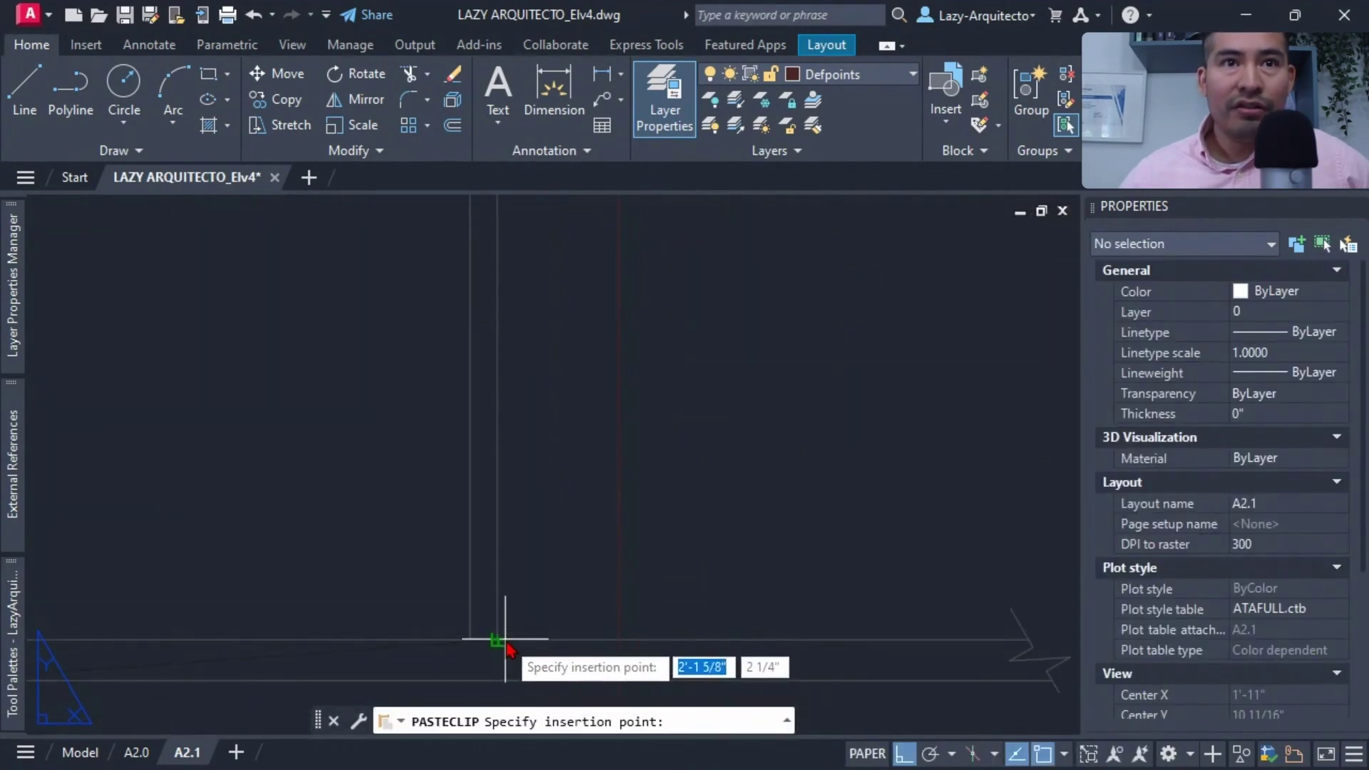
pyautogui.click(506, 641)
pyautogui.scroll(-3, 639, 553)
pyautogui.moveTo(639, 545); pyautogui.dragTo(642, 582, button='middle')
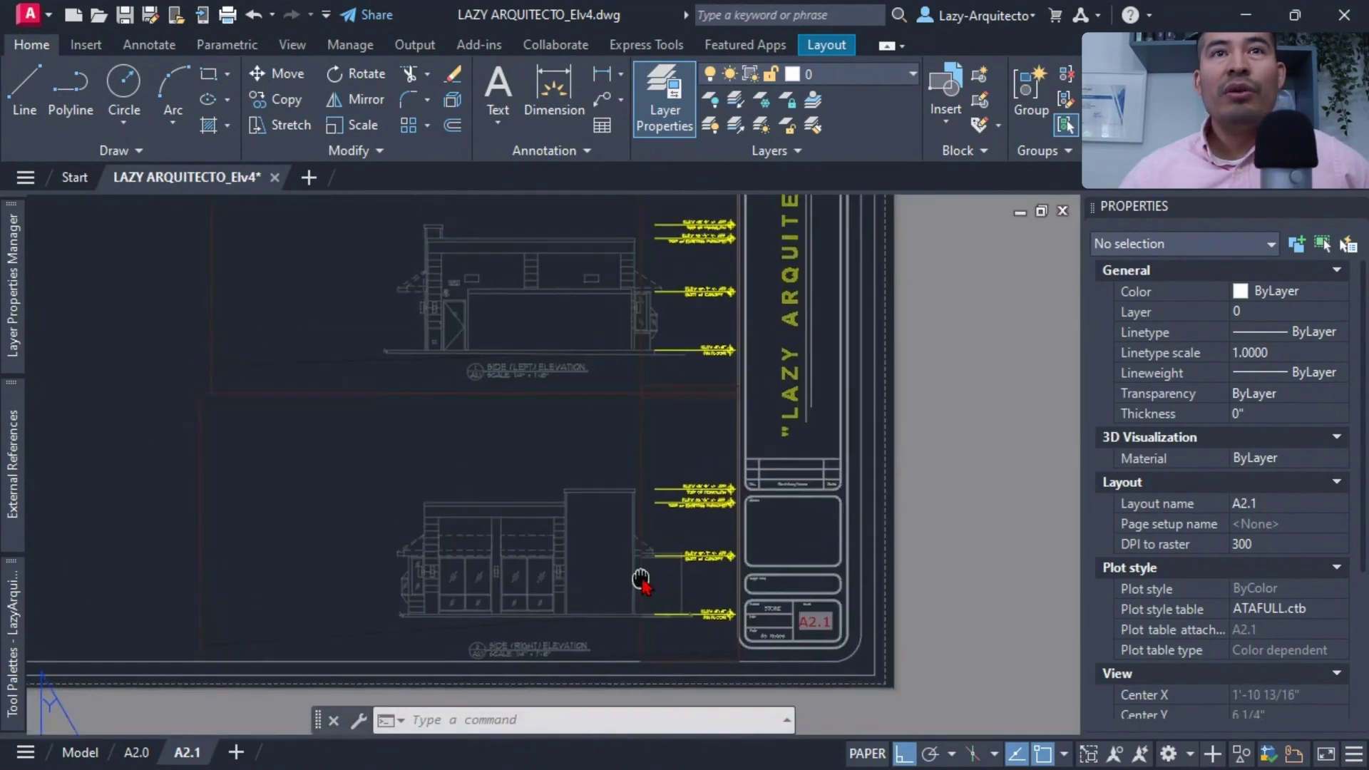
pyautogui.click(91, 755)
# - In model space, change the canopy tag's TEXT2 from 'BOTT of CANOPY' to 'BOTT of AWNING'
pyautogui.scroll(5, 333, 545)
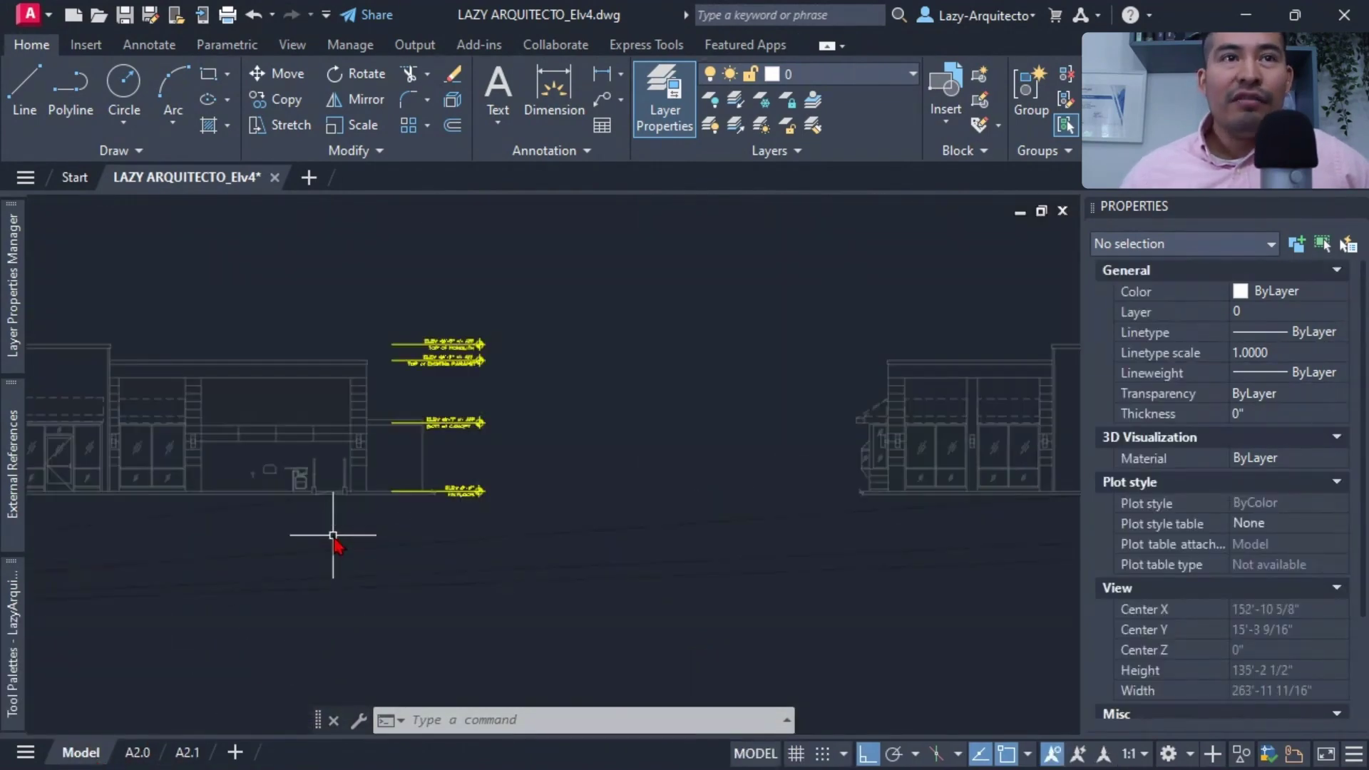
pyautogui.scroll(4, 417, 437)
pyautogui.scroll(-3, 542, 424)
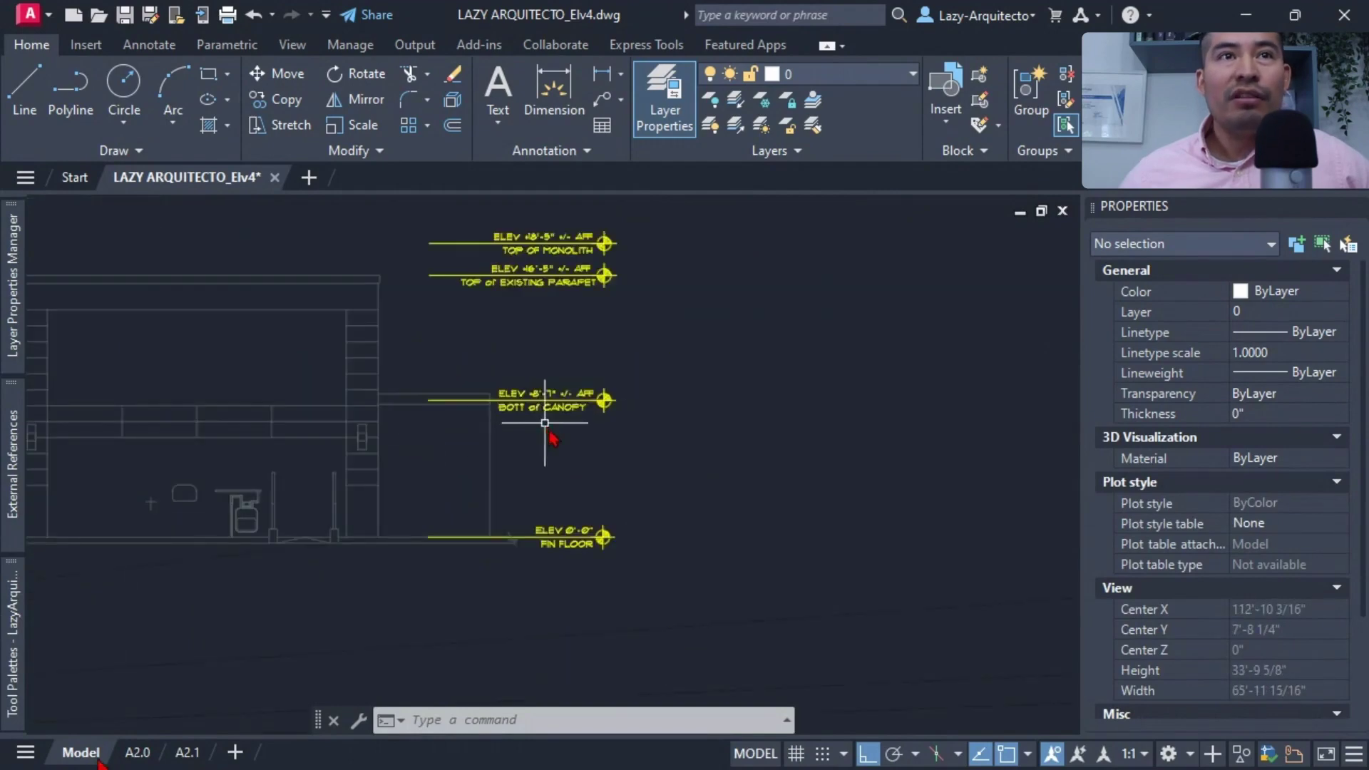
pyautogui.scroll(3, 784, 467)
pyautogui.doubleClick(767, 441)
pyautogui.click(603, 627)
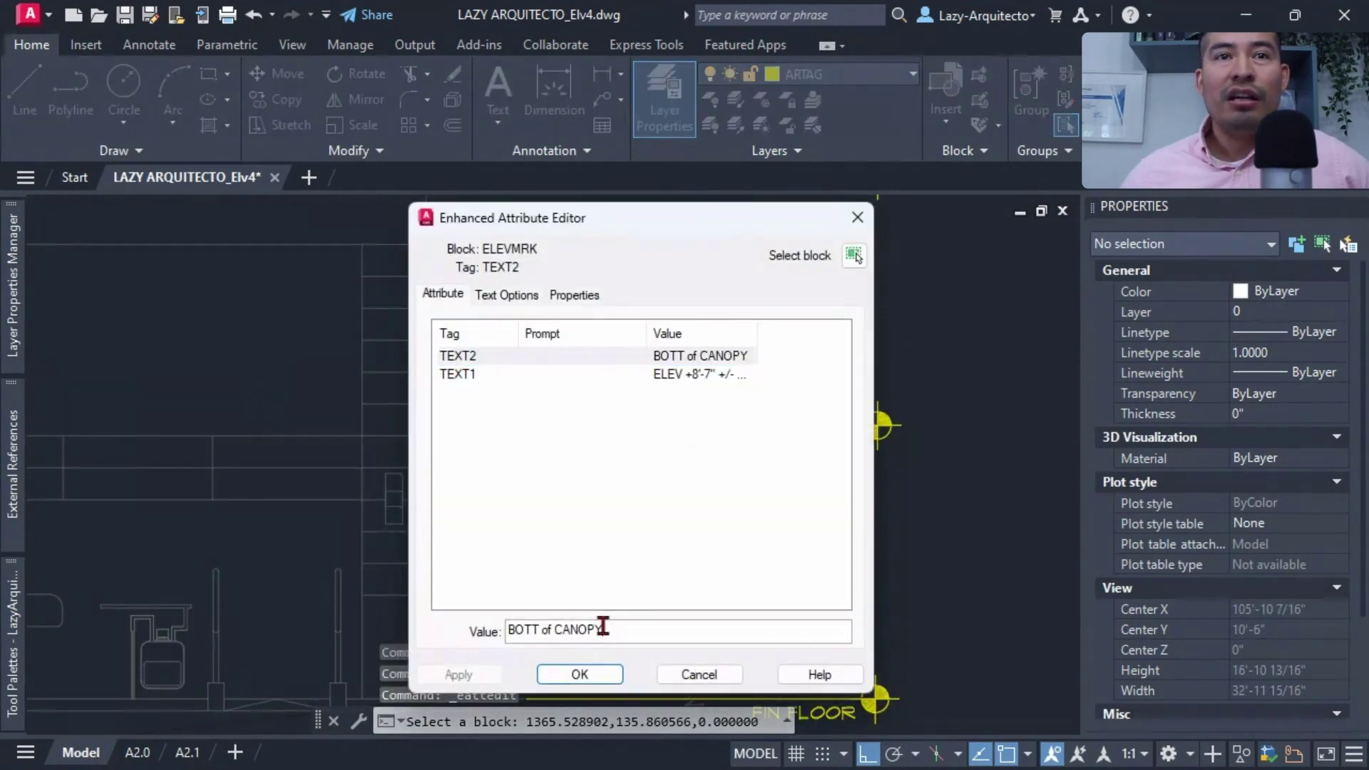
pyautogui.press('BackSpace')
pyautogui.press('BackSpace')
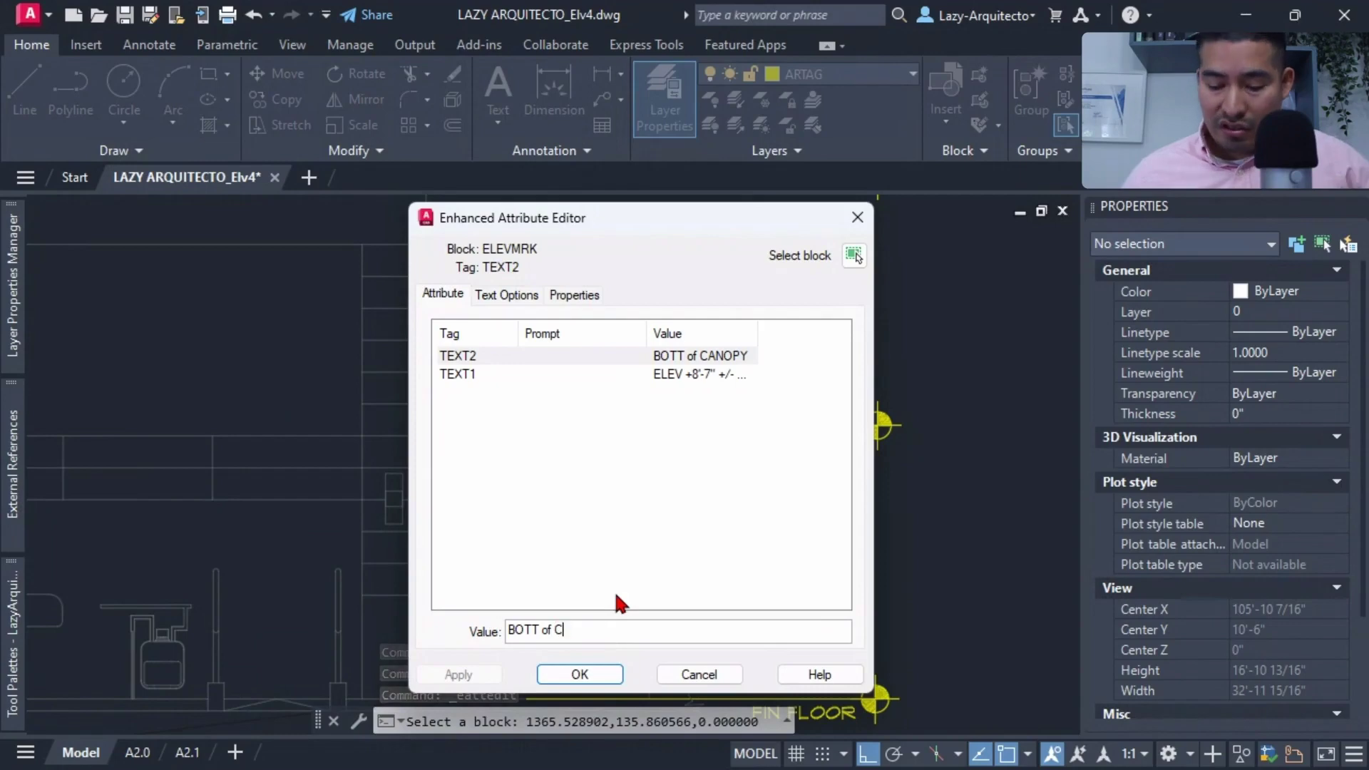
pyautogui.write('A')
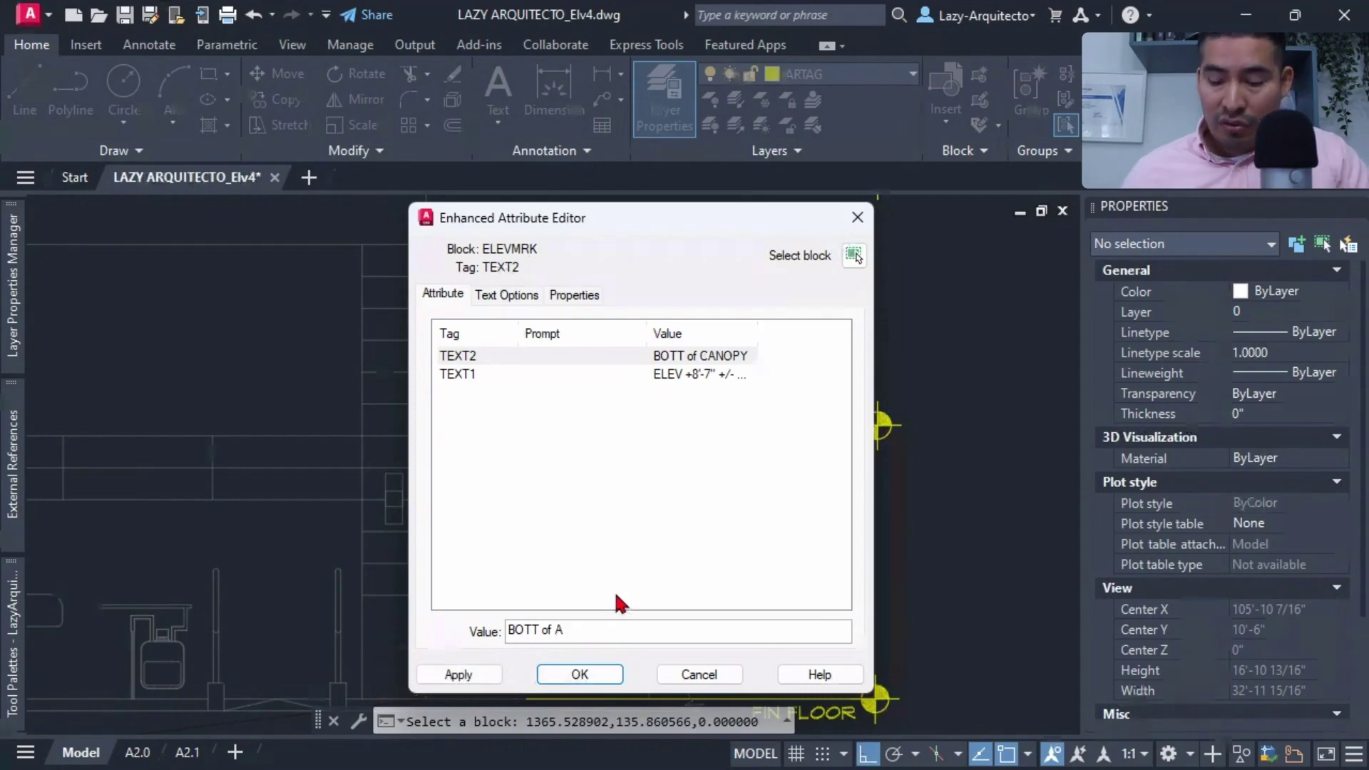
pyautogui.write('WNING')
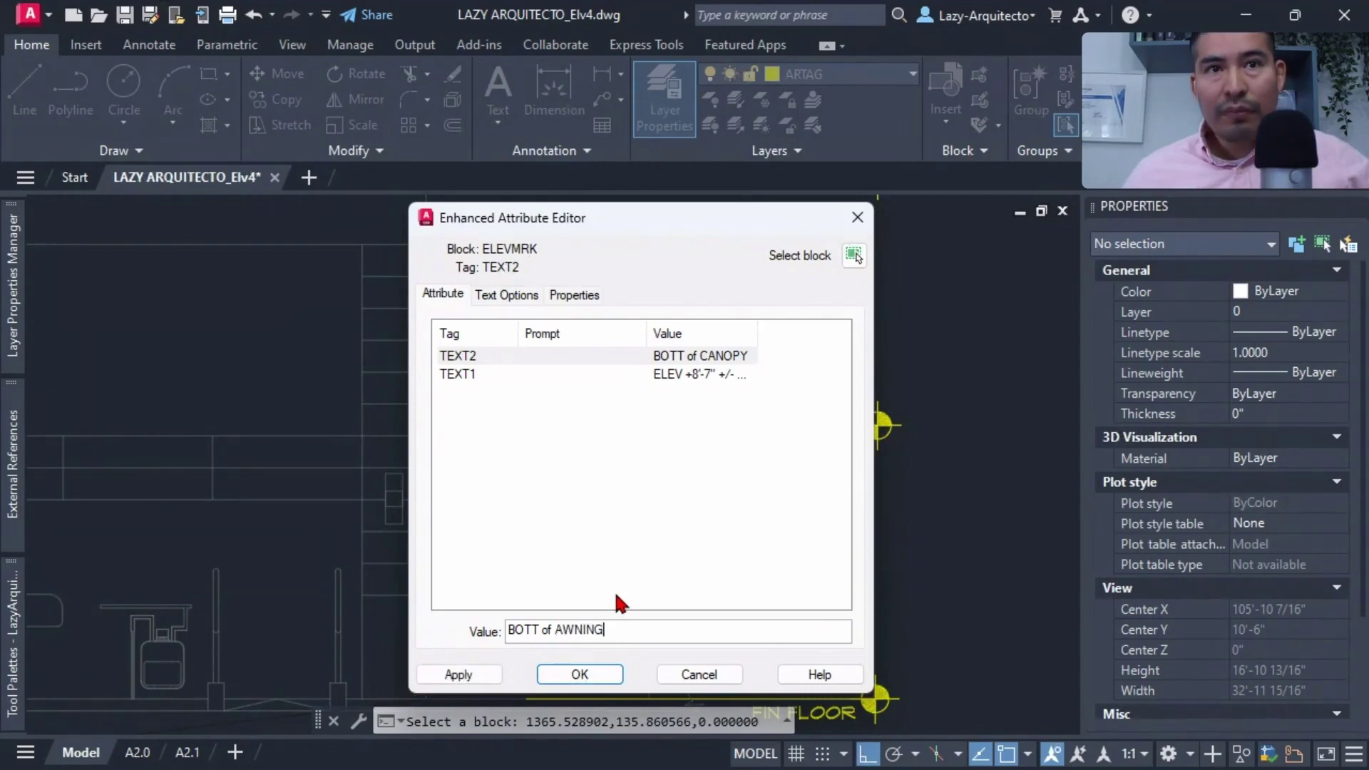
pyautogui.click(580, 674)
pyautogui.scroll(-3, 460, 563)
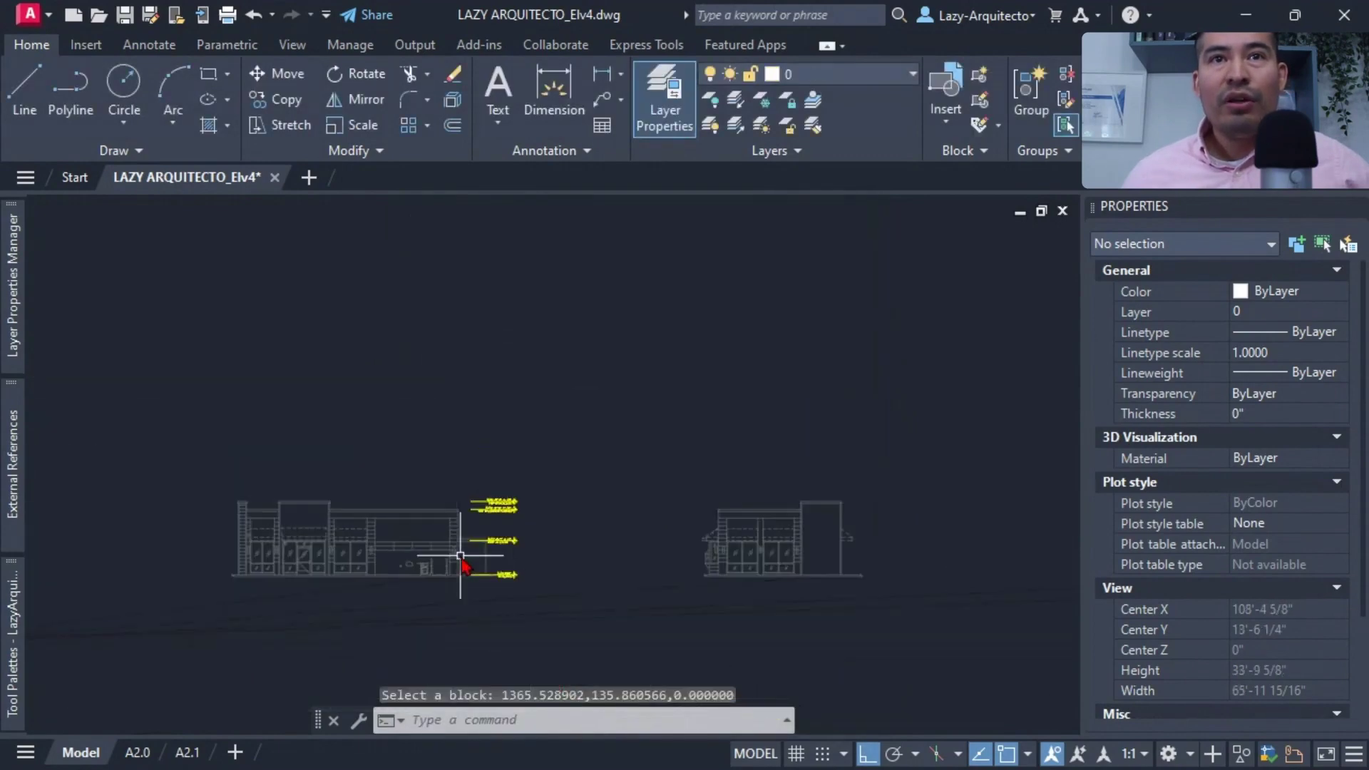
pyautogui.scroll(2, 460, 563)
# - Zoom in on sheet A2.0's level tags to confirm the BOTT of AWNING label appears
pyautogui.scroll(-2, 461, 563)
pyautogui.click(138, 753)
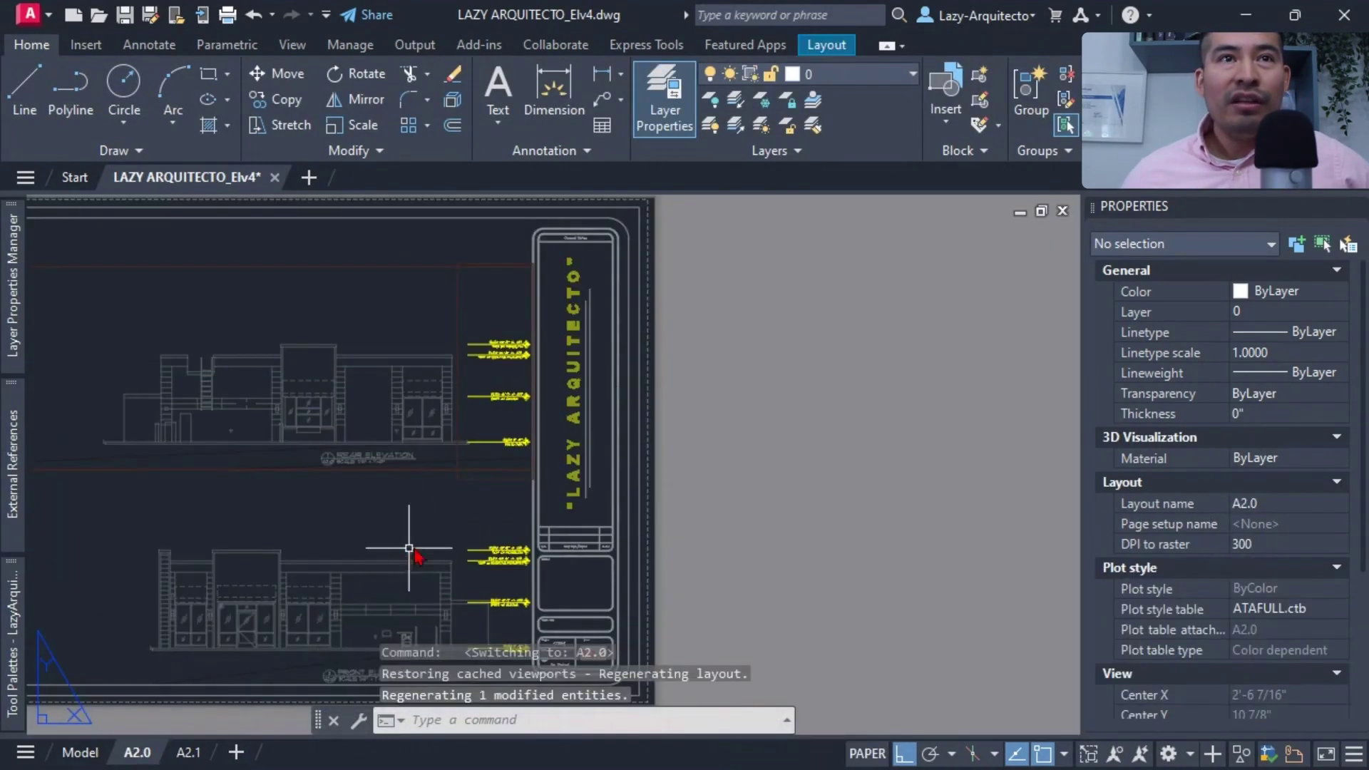
pyautogui.scroll(5, 514, 526)
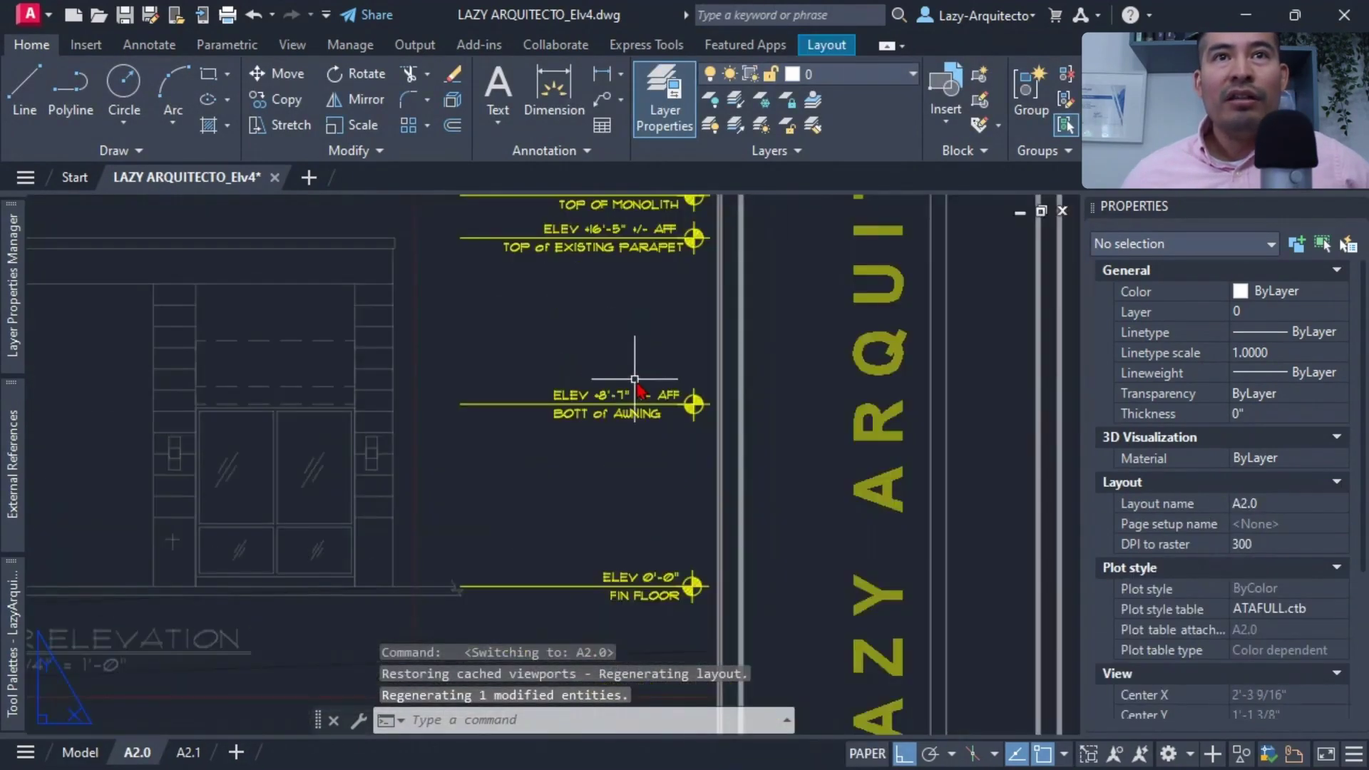
pyautogui.scroll(-5, 678, 332)
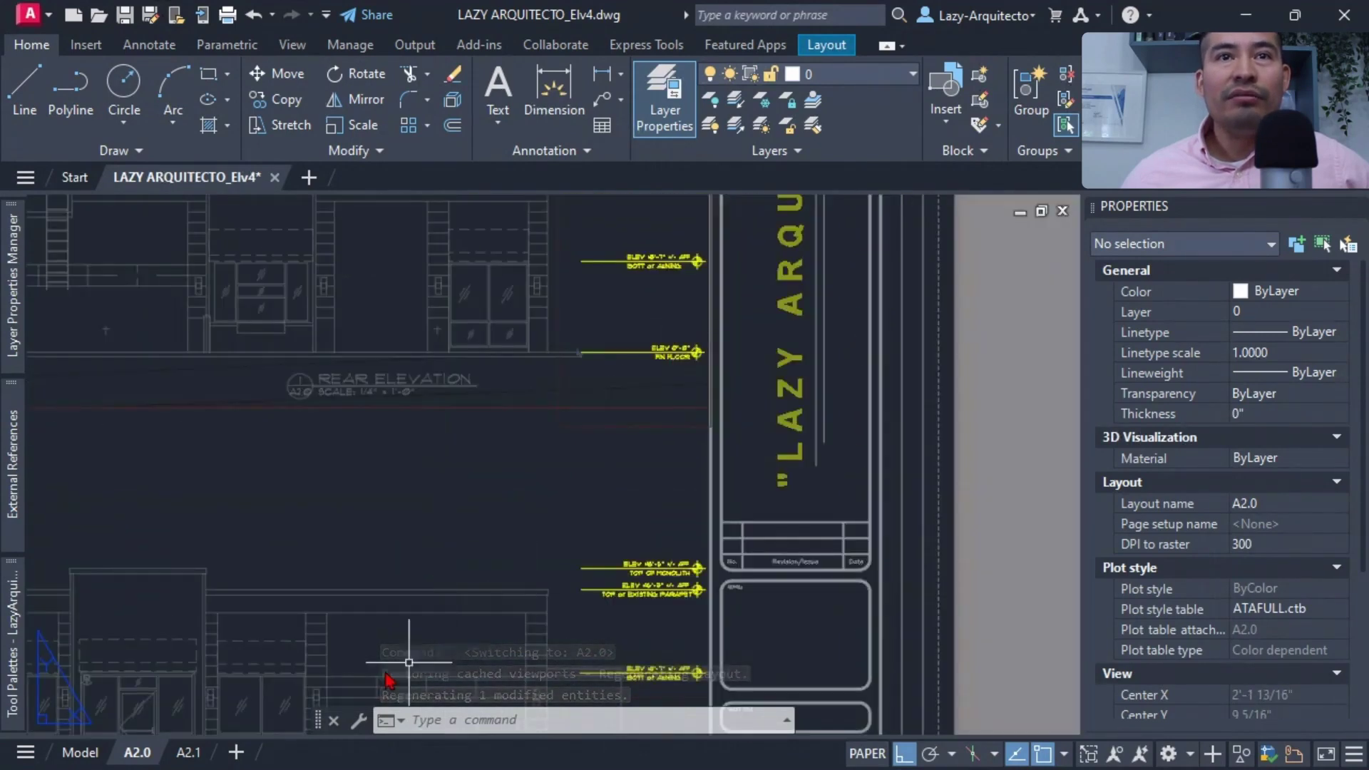
# - Zoom in on sheet A2.1's level-tag viewports to verify the updated BOTT of AWNING label
pyautogui.click(188, 753)
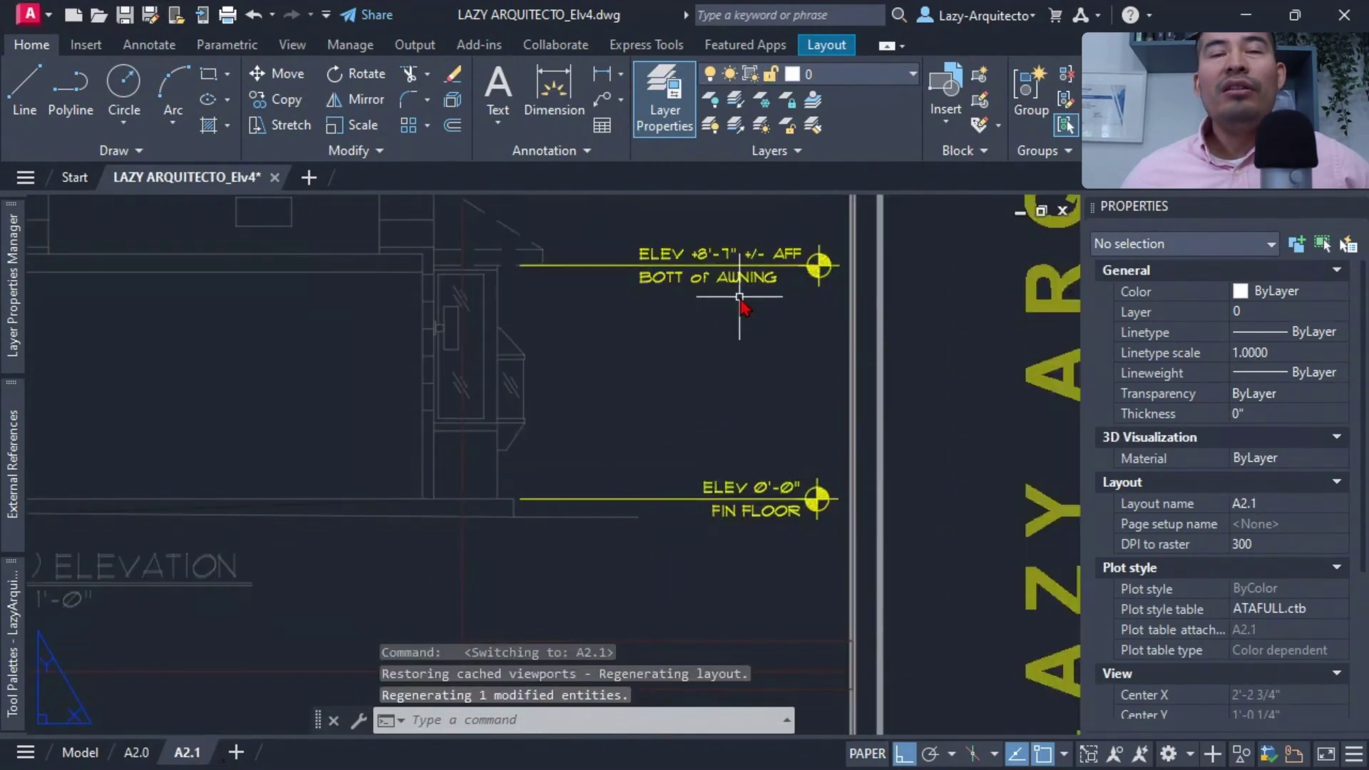
pyautogui.scroll(-5, 739, 307)
pyautogui.scroll(4, 756, 560)
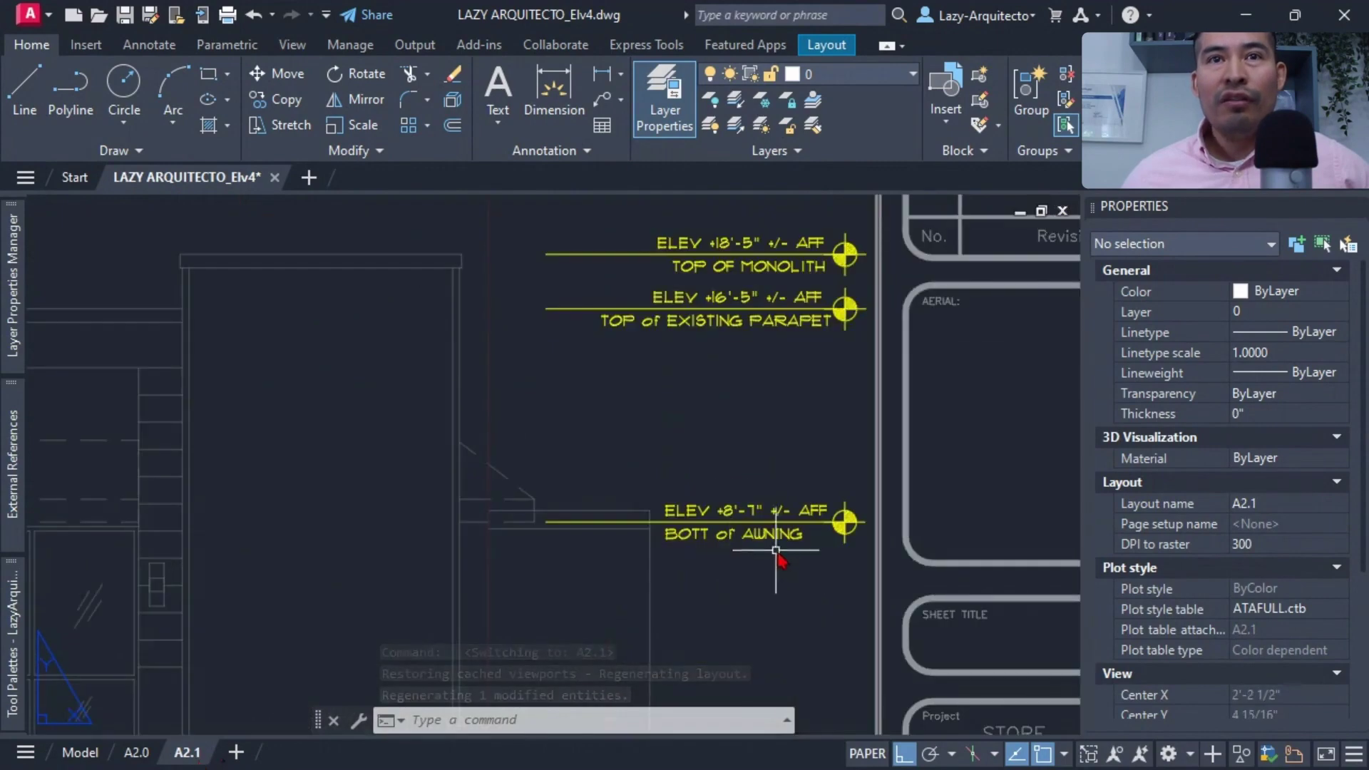
pyautogui.scroll(-4, 781, 559)
pyautogui.scroll(-3, 620, 459)
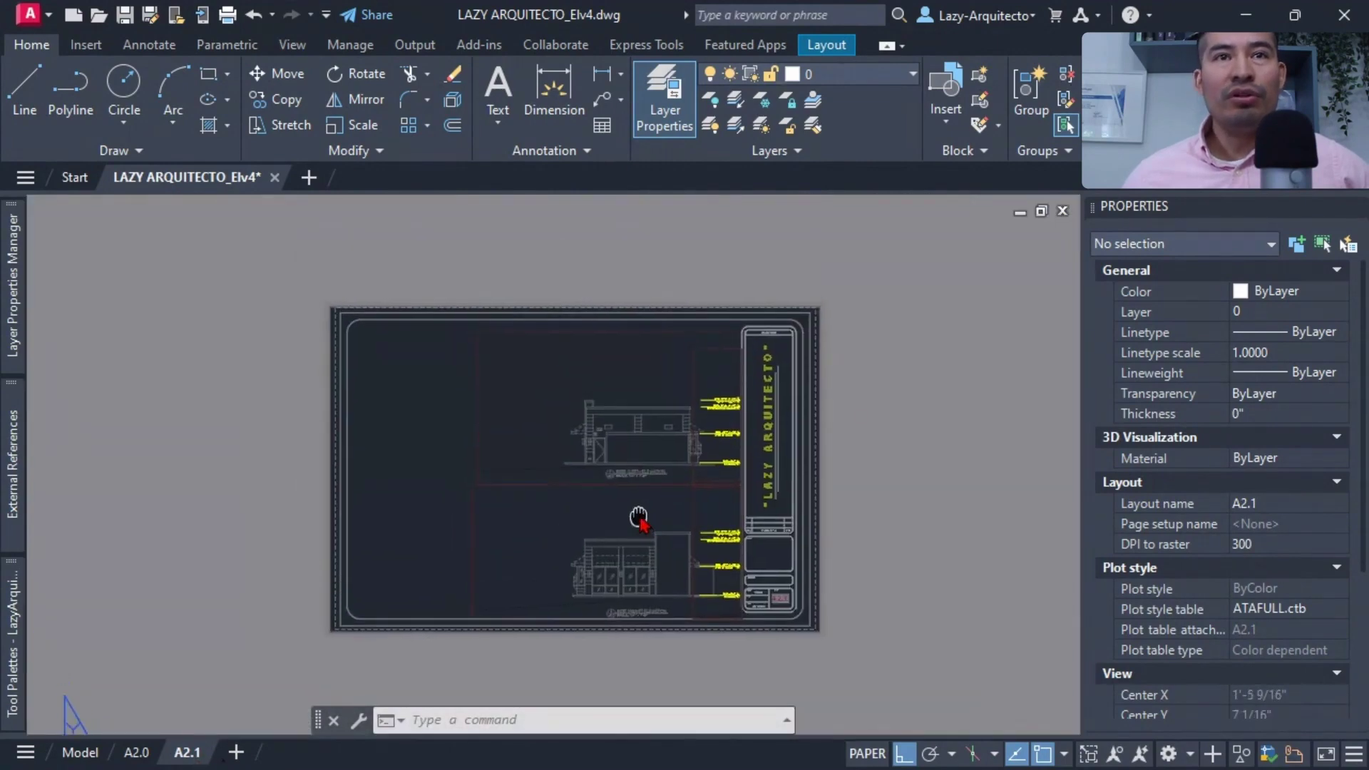